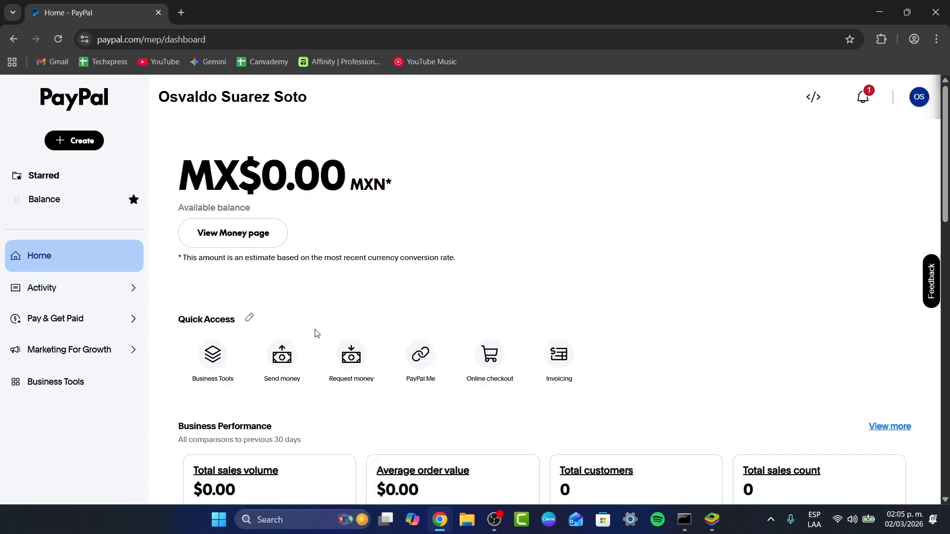
Step: Open the Business Tools page and scroll through it
click(65, 386)
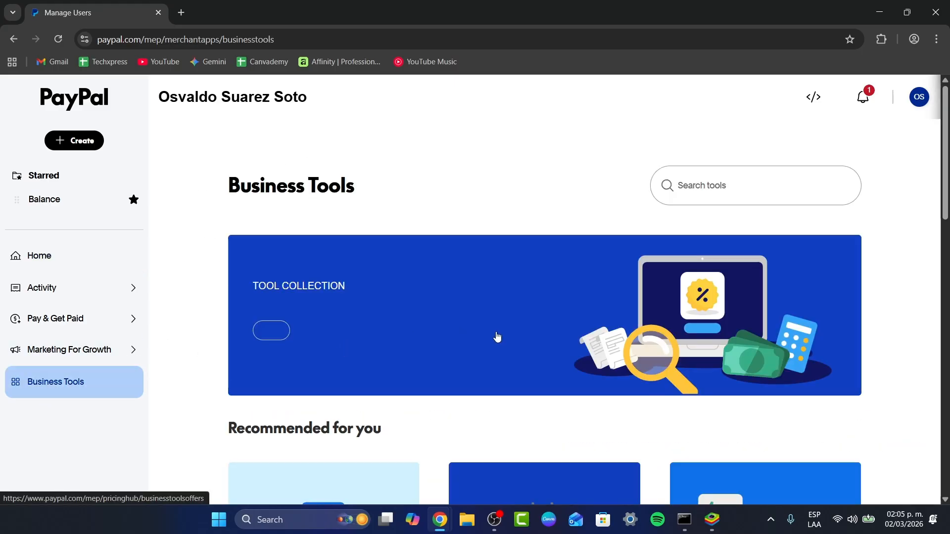
scroll(496, 335, down, 3)
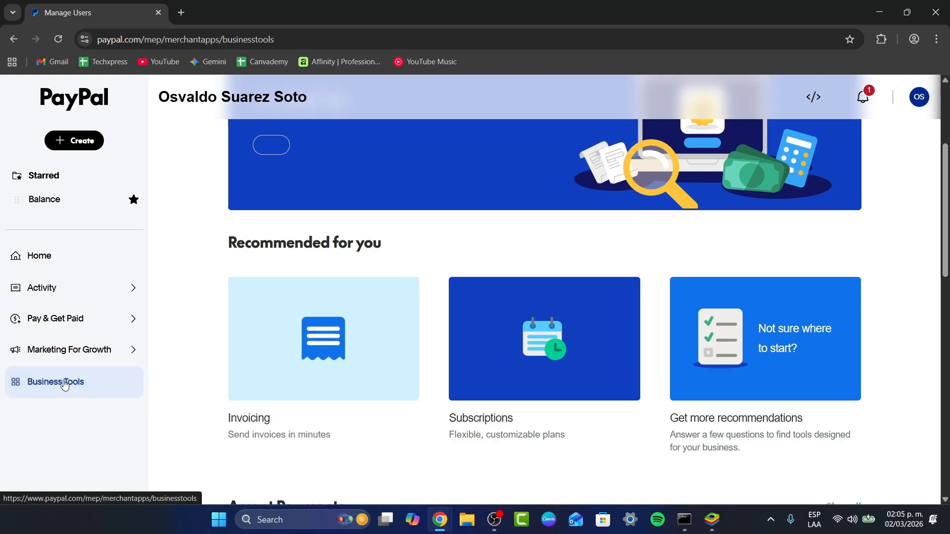
scroll(418, 361, up, 3)
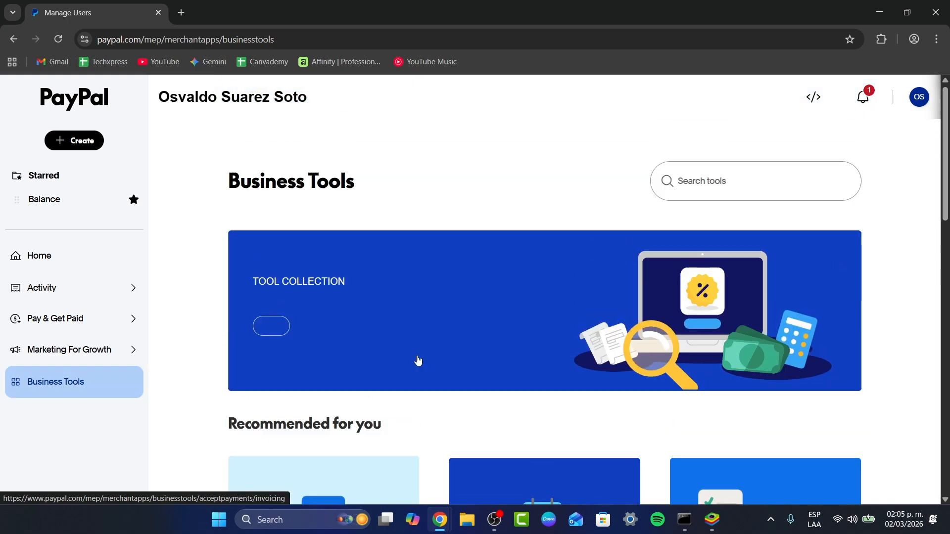
Step: Visit the Balance page and expand the Activity and Pay & Get Paid sidebar sections
click(54, 204)
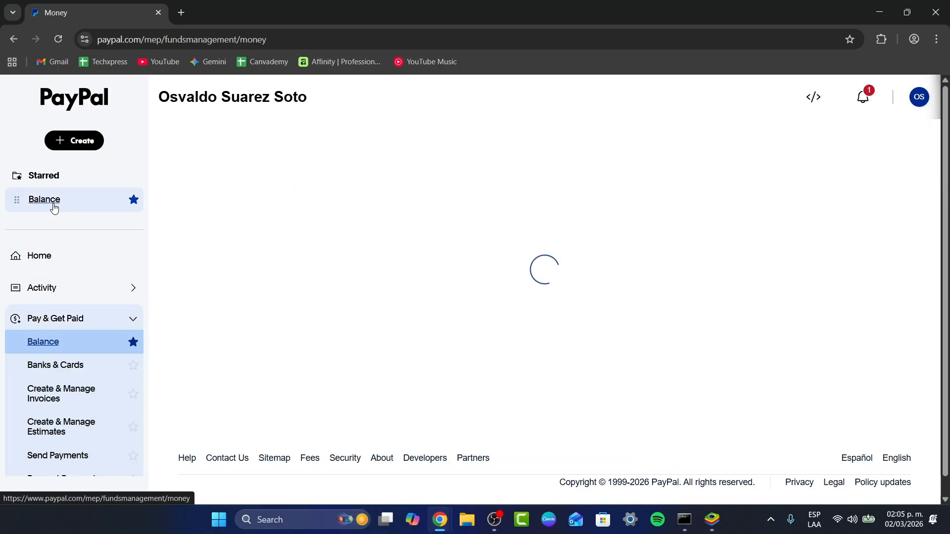
click(87, 286)
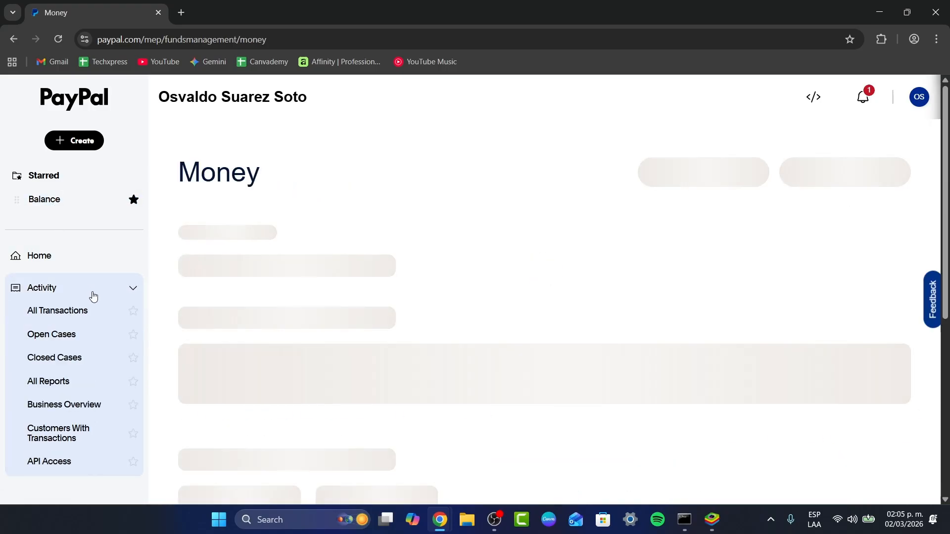
scroll(97, 311, down, 1)
click(110, 409)
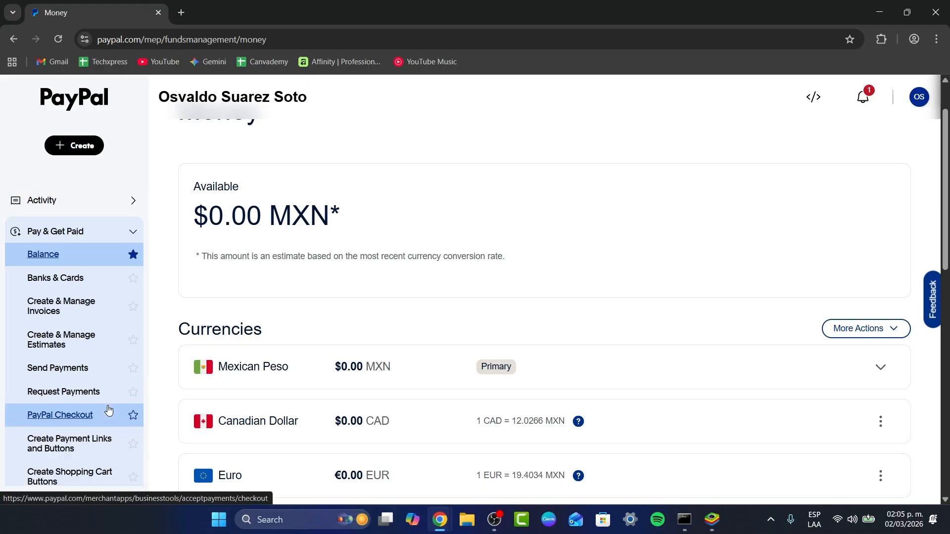
scroll(109, 412, down, 2)
scroll(107, 410, down, 2)
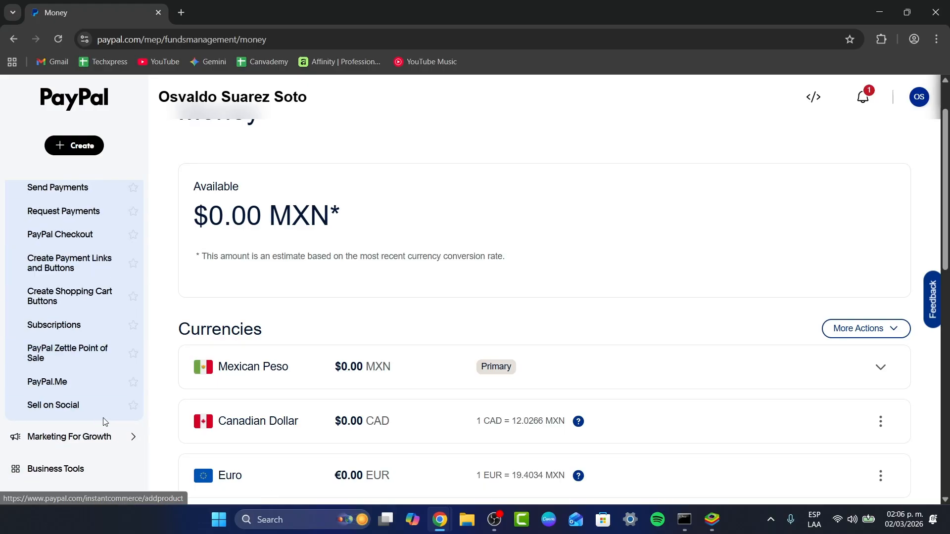
Step: Expand the Marketing For Growth sidebar section, then go back to Business Tools
scroll(103, 396, up, 4)
scroll(94, 352, down, 1)
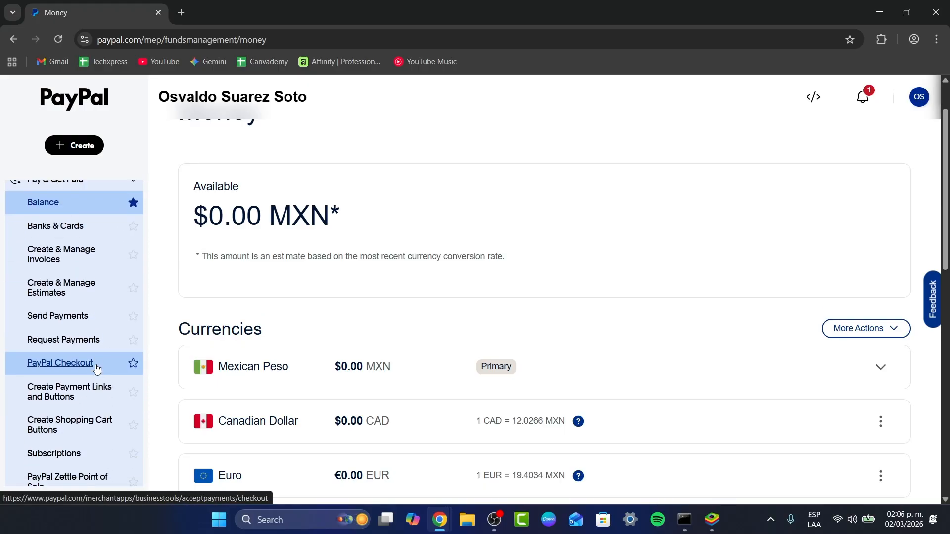
scroll(97, 368, down, 2)
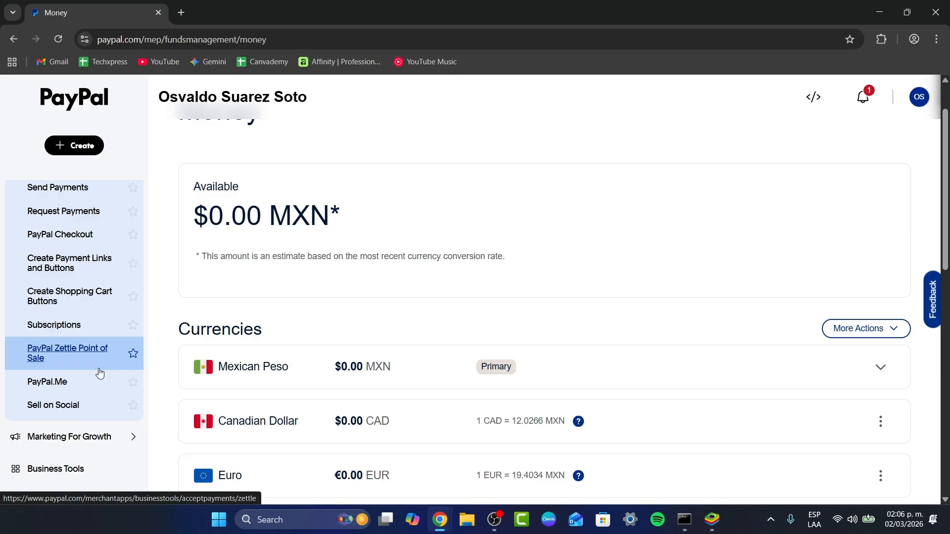
click(102, 429)
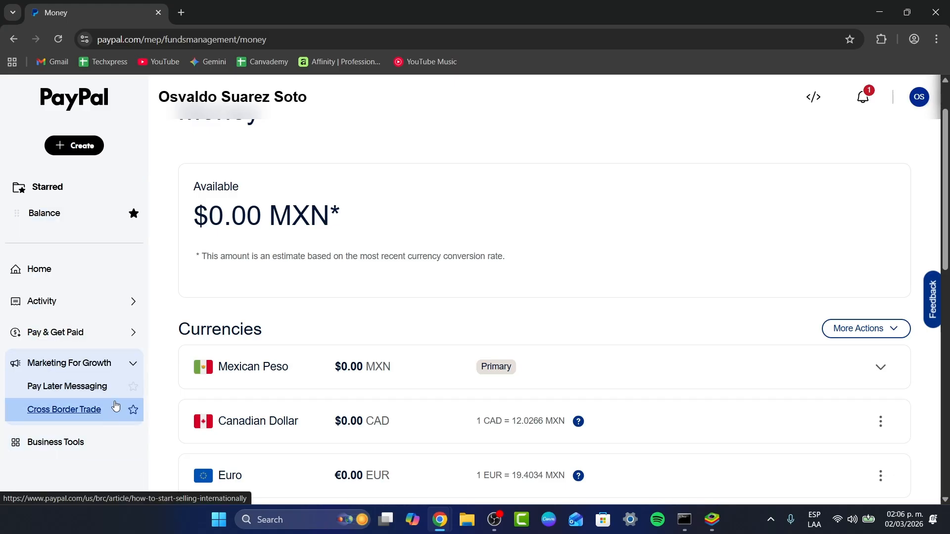
scroll(118, 393, down, 1)
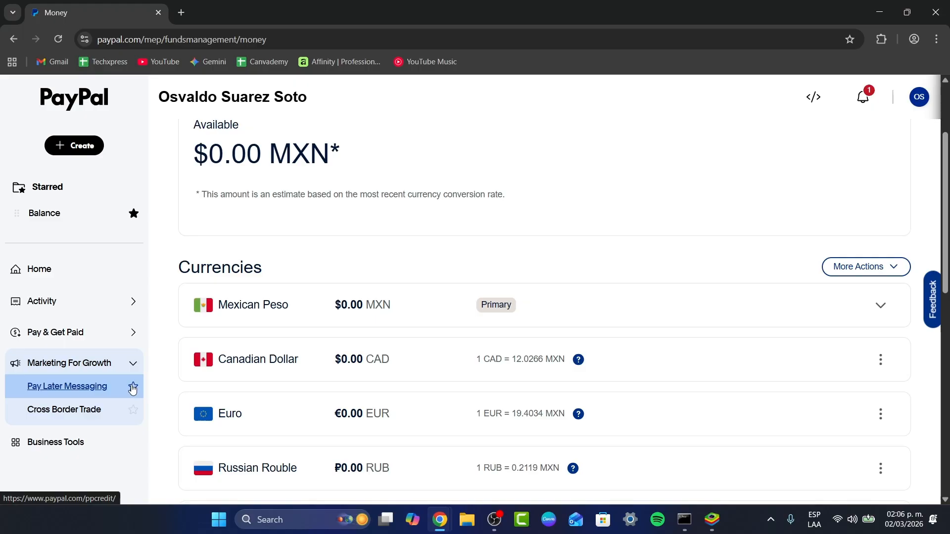
click(112, 441)
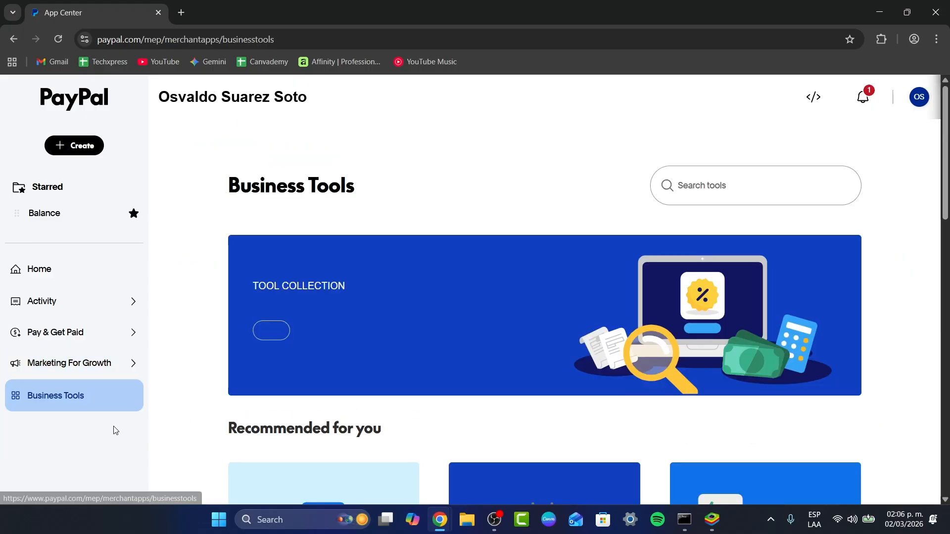
scroll(104, 410, down, 1)
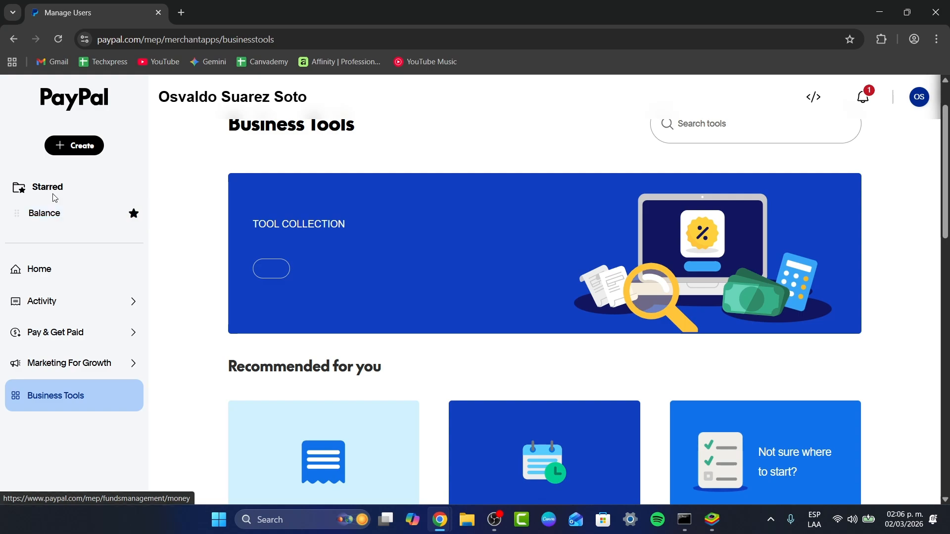
Step: Start a new MXN invoice, #003, from the Create menu
click(55, 146)
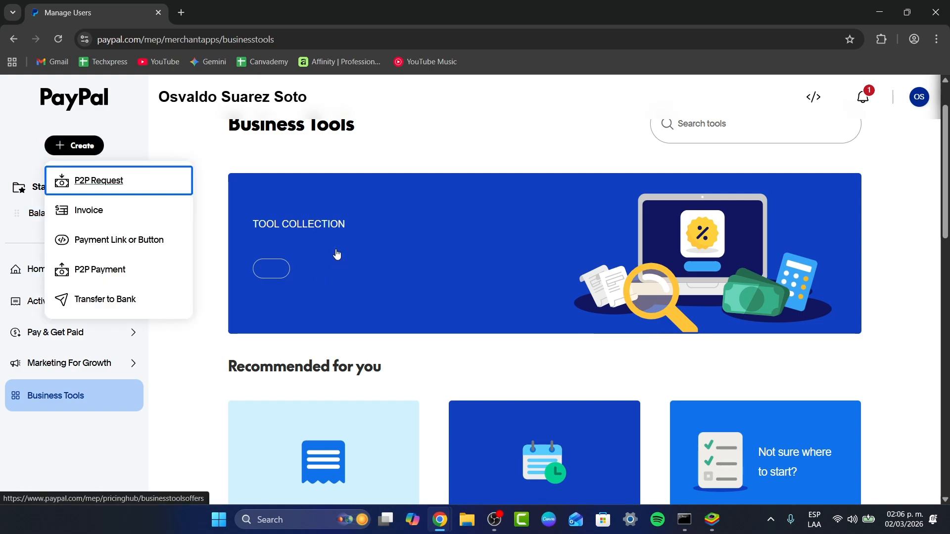
click(92, 211)
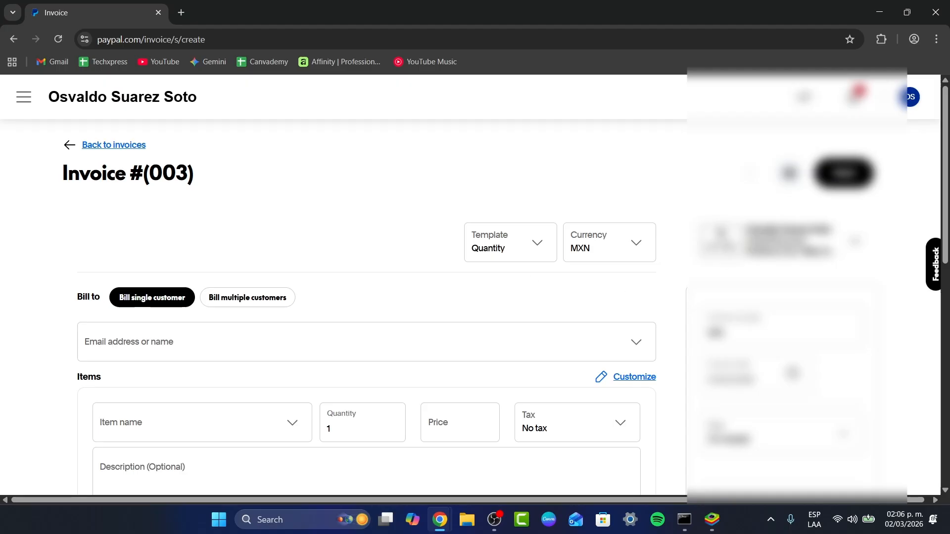
scroll(313, 144, down, 3)
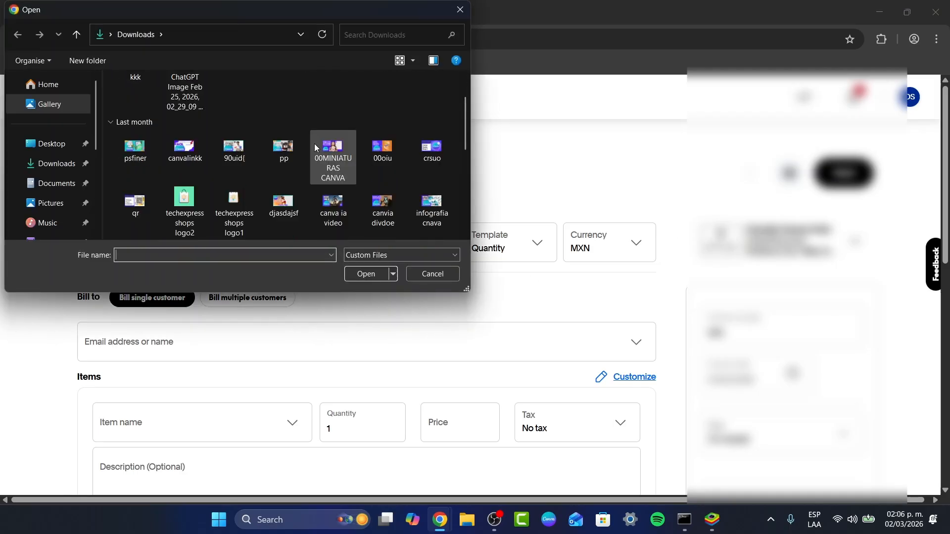
scroll(315, 147, down, 3)
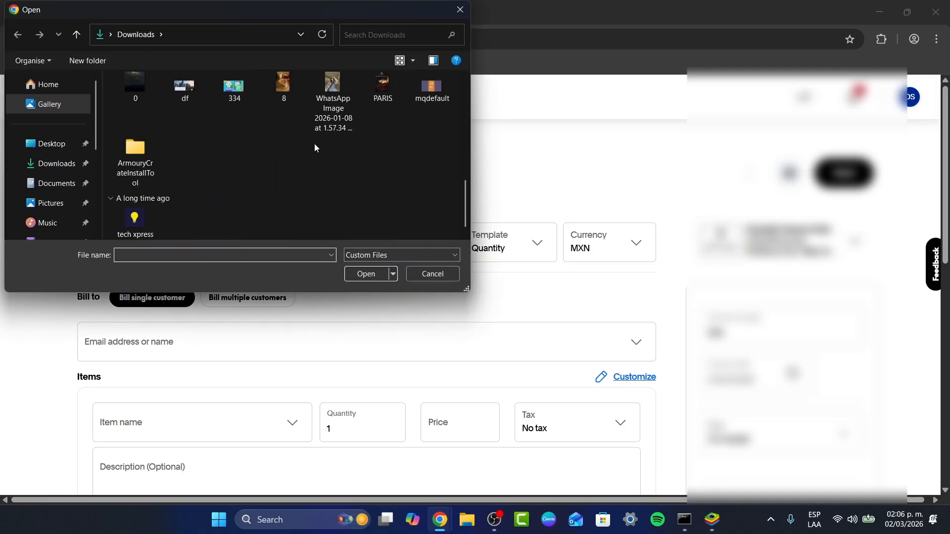
Step: Upload the 'ChatGPT Image Feb 25, 2026, 02_29_09 PM' file from Downloads as the invoice logo
scroll(314, 144, up, 5)
scroll(386, 222, up, 2)
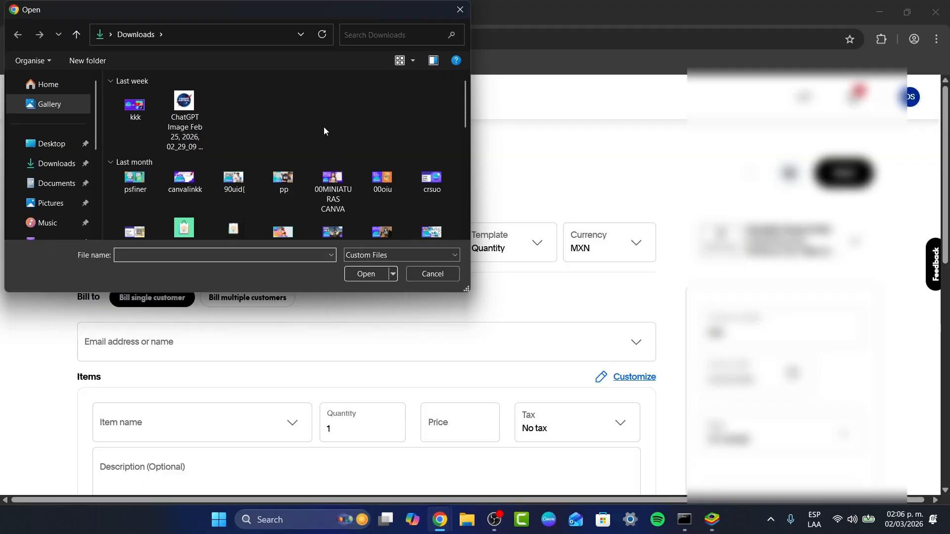
scroll(323, 126, down, 5)
scroll(324, 126, up, 5)
click(185, 119)
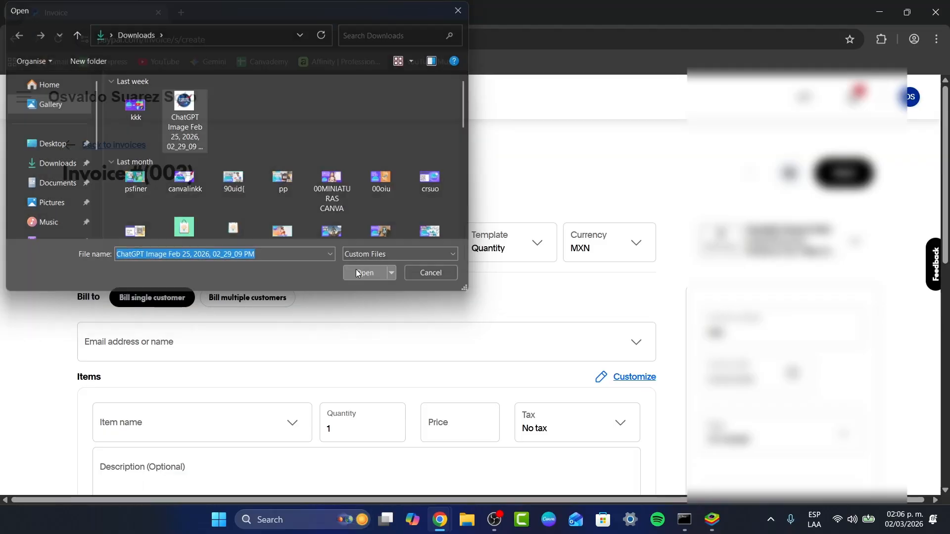
click(355, 271)
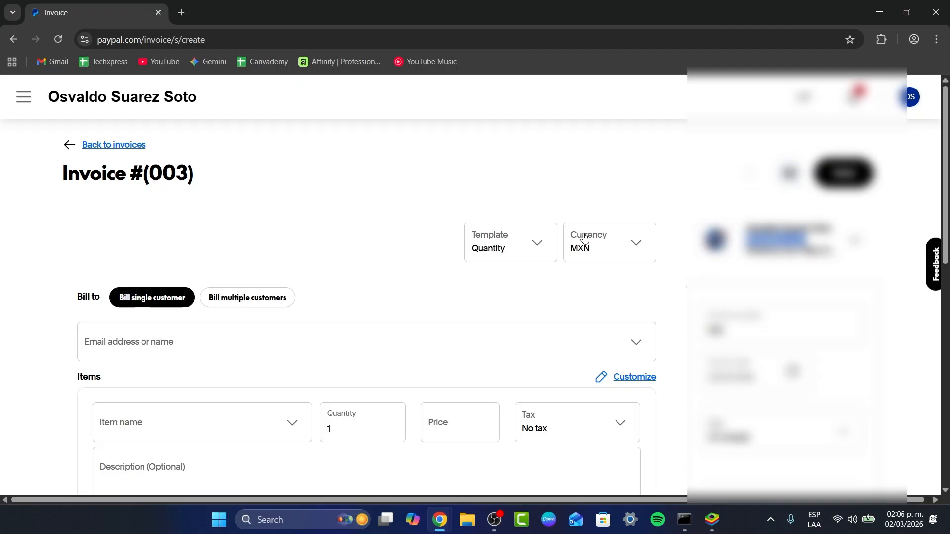
Step: Enter the customer's Gmail address in Bill to and add it as a new customer
scroll(432, 274, down, 1)
scroll(433, 274, down, 1)
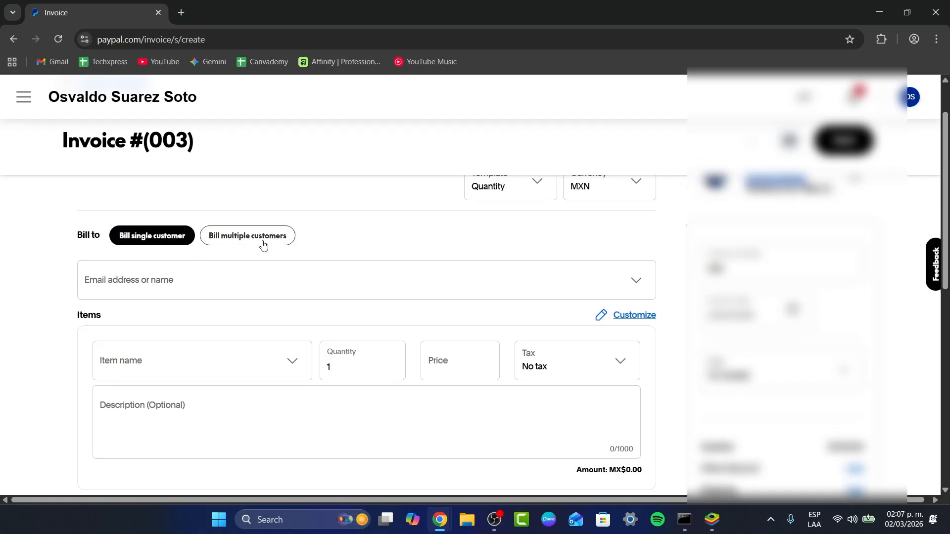
click(211, 284)
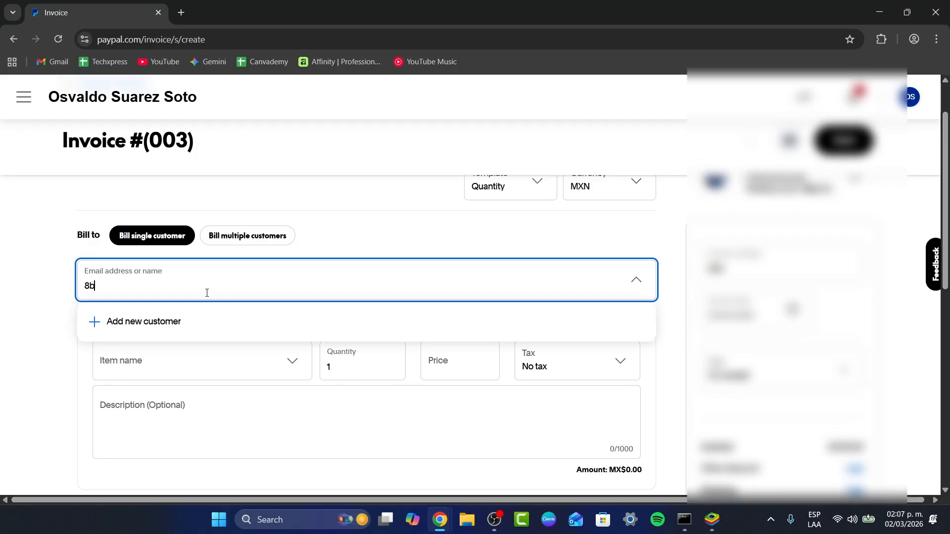
key(alt)
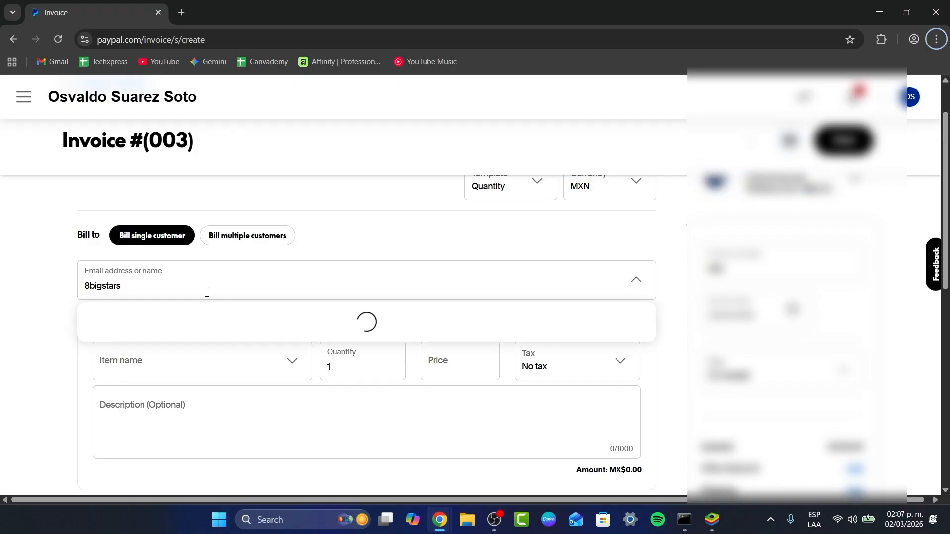
click(207, 293)
text(@gmail.com)
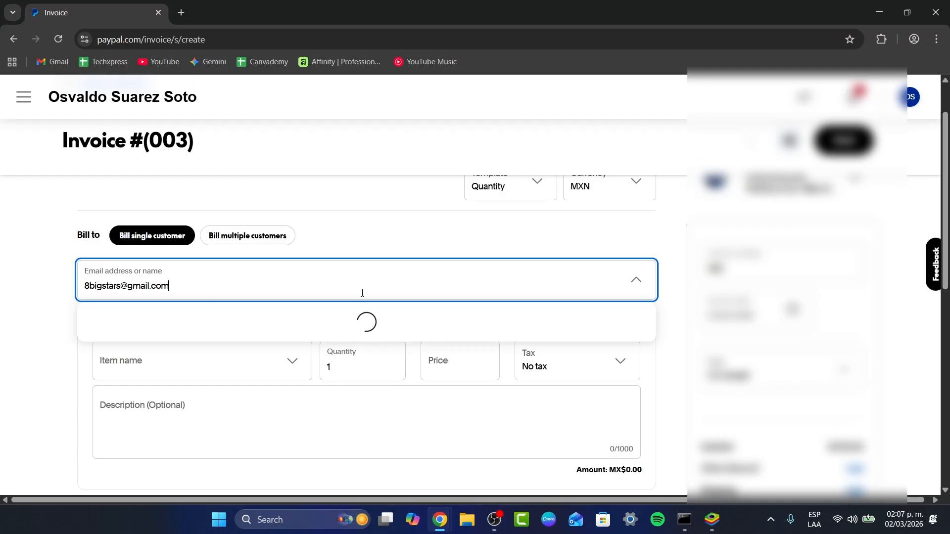
click(187, 322)
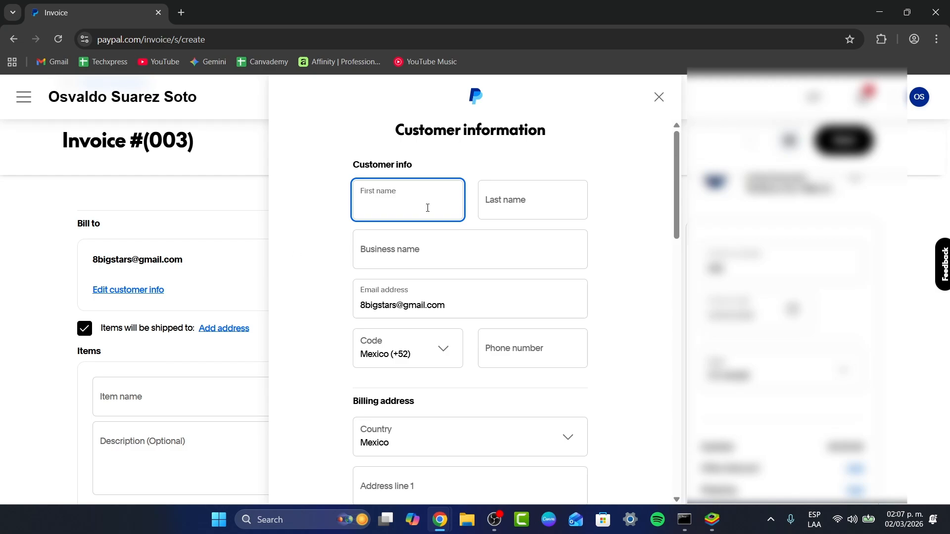
Step: Leave the name and business fields blank and close the Customer information dialog
click(499, 204)
click(469, 235)
scroll(470, 235, down, 8)
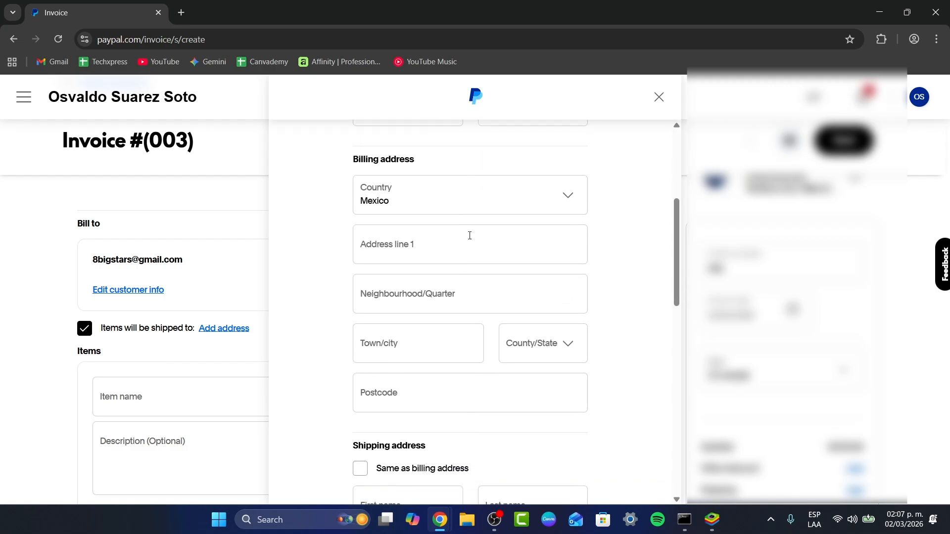
scroll(470, 236, up, 3)
scroll(547, 292, down, 4)
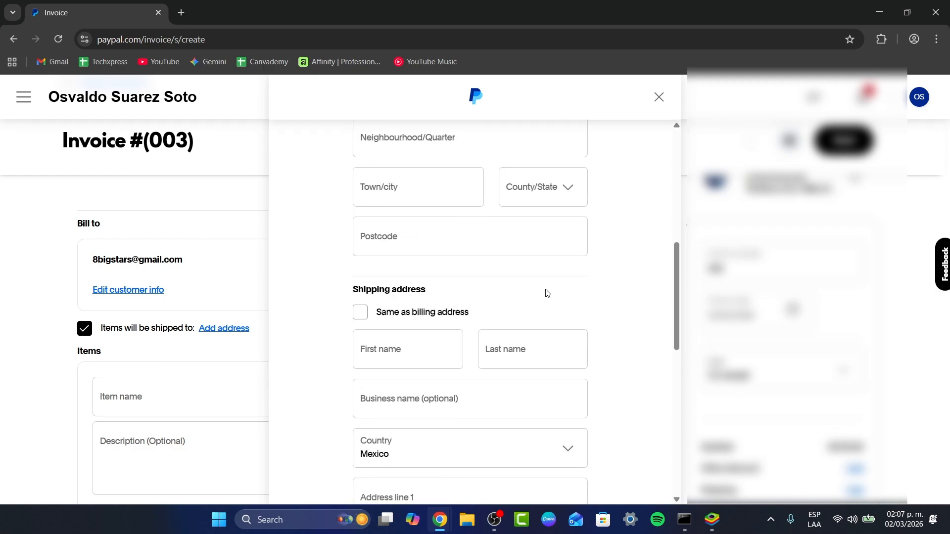
scroll(488, 314, down, 9)
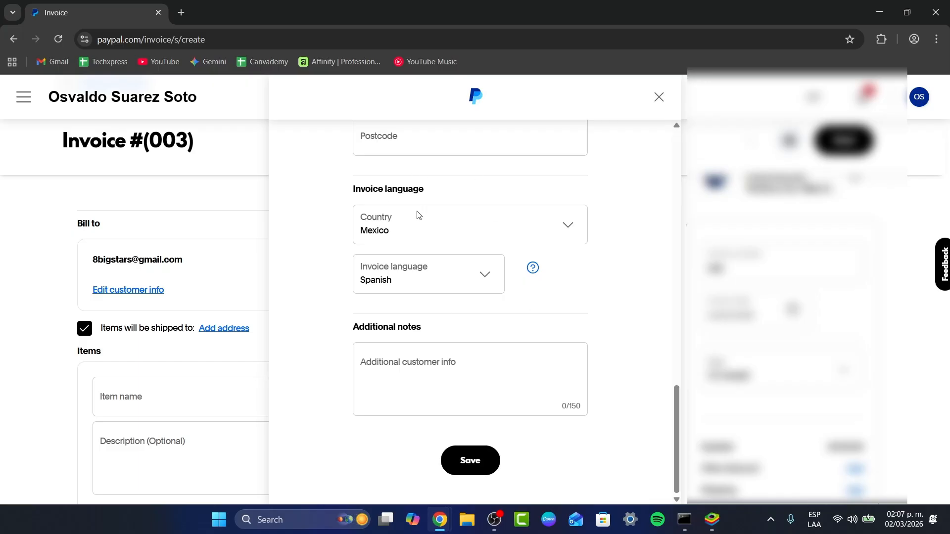
click(659, 97)
scroll(499, 231, down, 3)
Step: Fill the first invoice line with the saved Example 1 item at MX$234, then start a new item
click(222, 277)
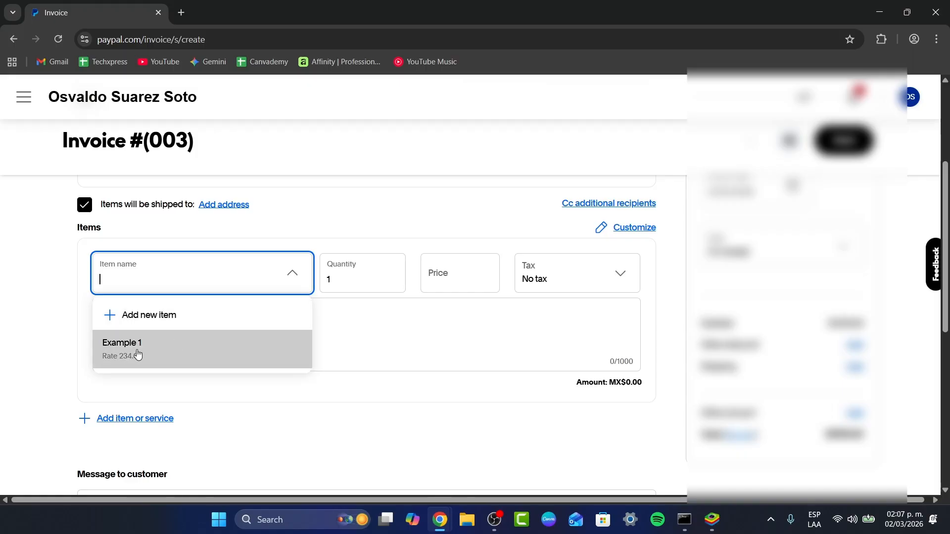
click(171, 348)
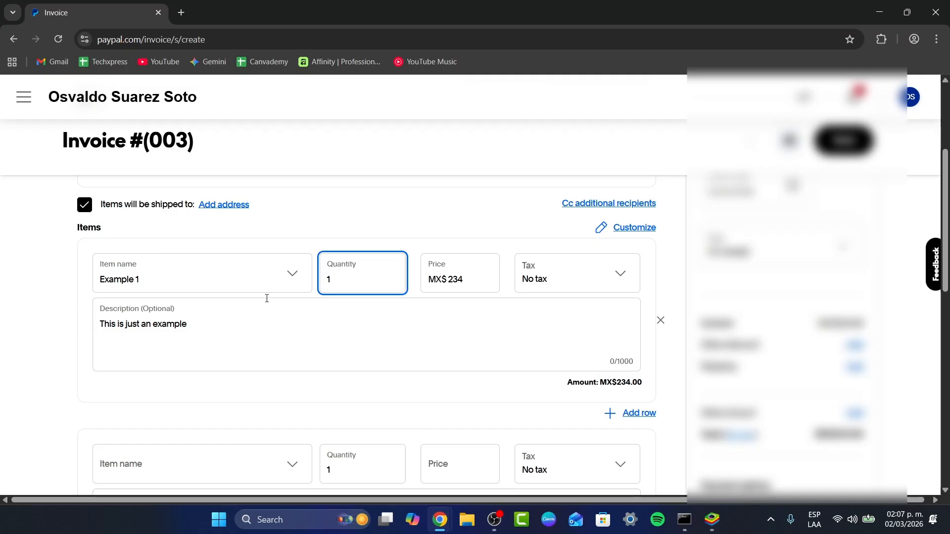
click(276, 277)
click(148, 324)
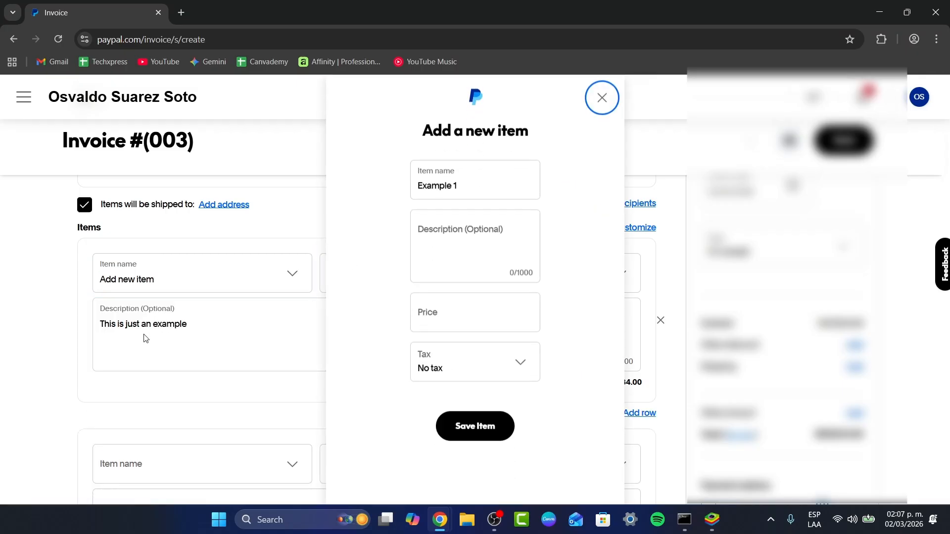
Step: Save item Youtube Services, described '100 VIDEO CREATION TEMPLATE', priced 56,777 with No tax
triple_click(489, 188)
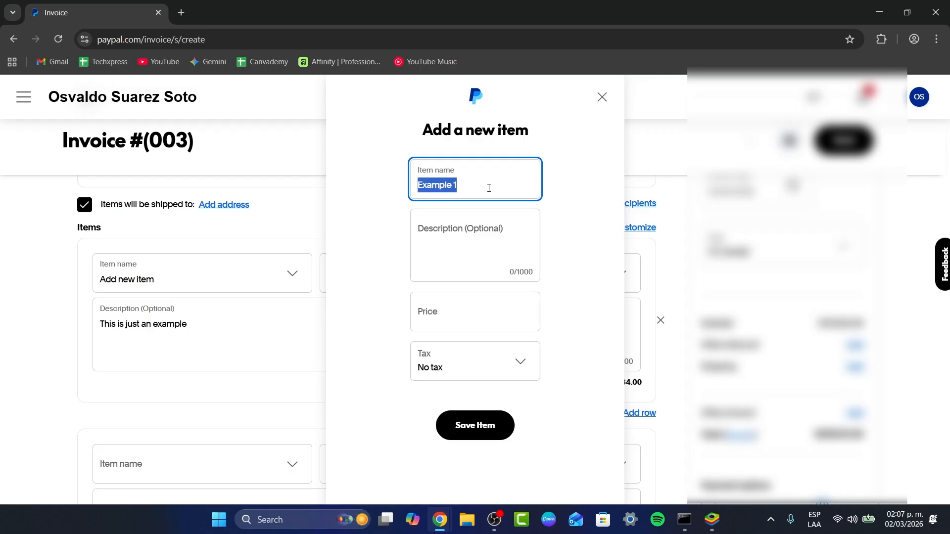
text(Youtube Services)
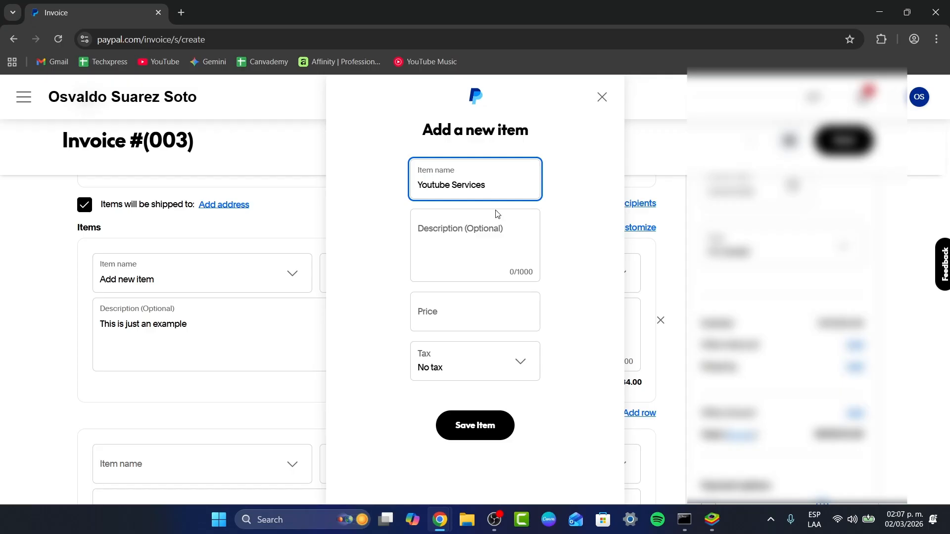
click(488, 232)
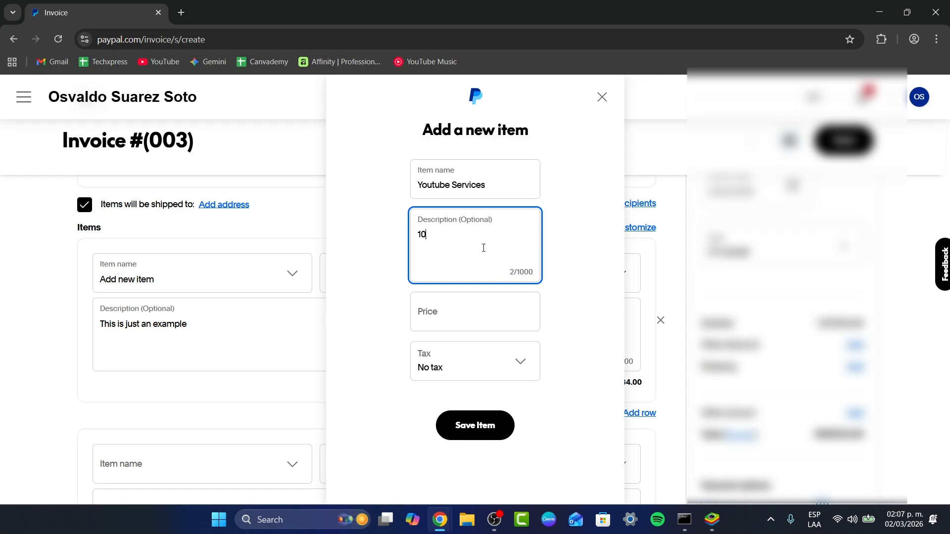
text(100 VIDEO CREATION TEMPLATE)
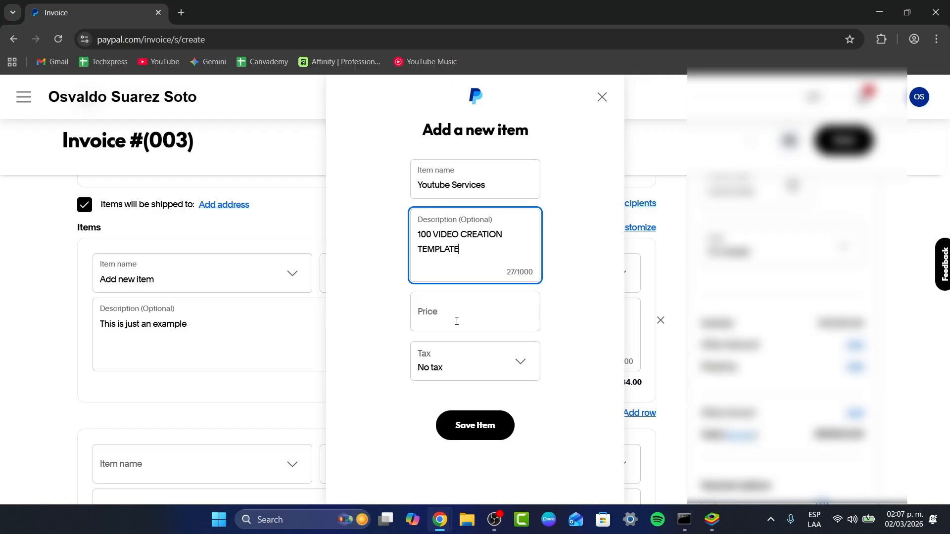
click(463, 314)
text(56,77)
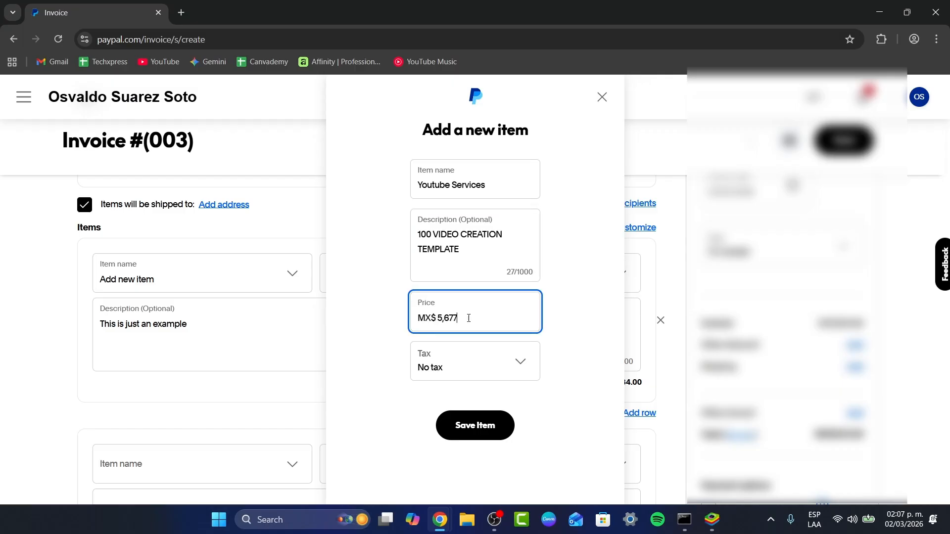
text(7)
click(477, 375)
click(482, 429)
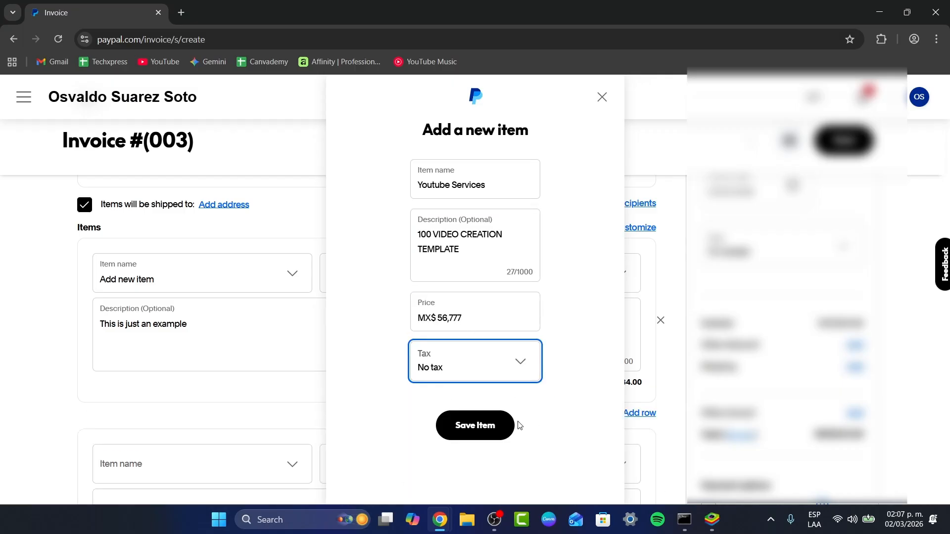
click(489, 421)
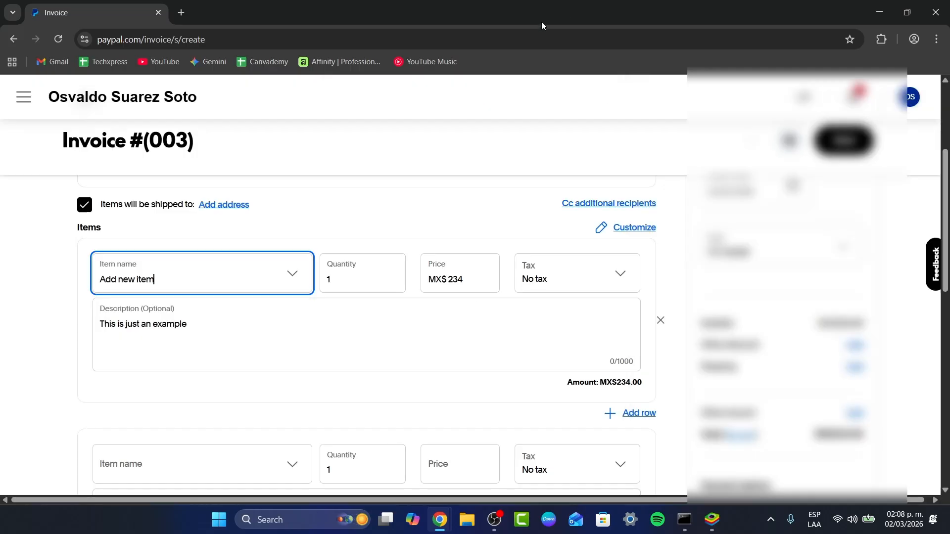
Step: Change the first line's quantity from 1 to 6
click(310, 279)
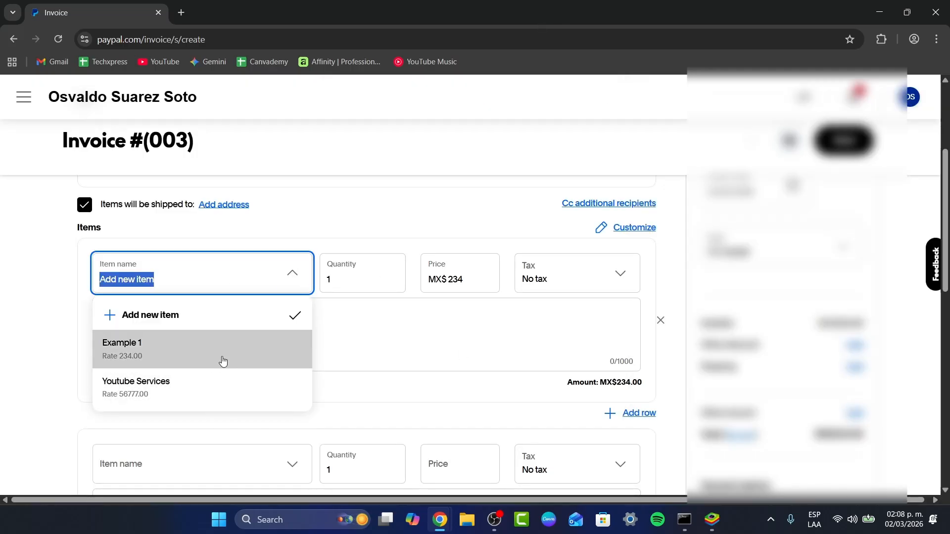
click(365, 401)
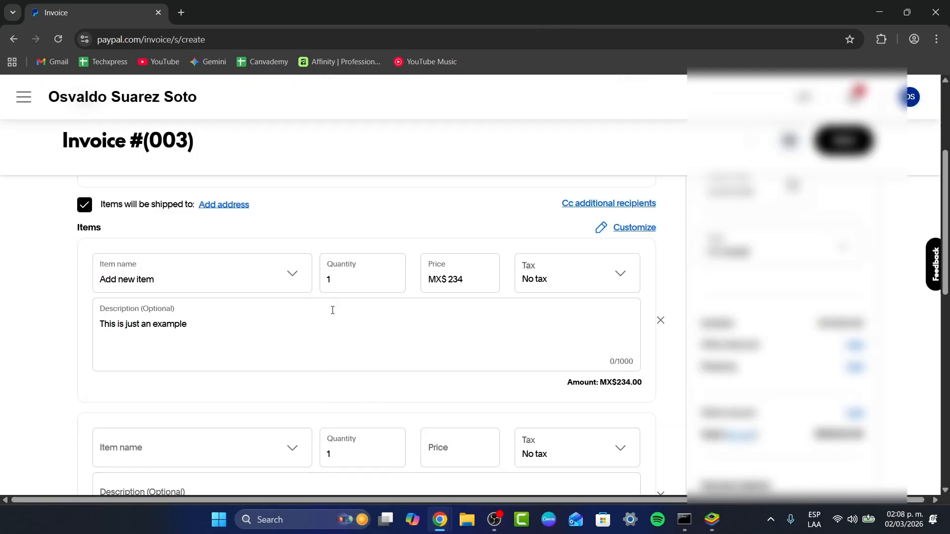
click(356, 279)
key(BackSpace)
text(6)
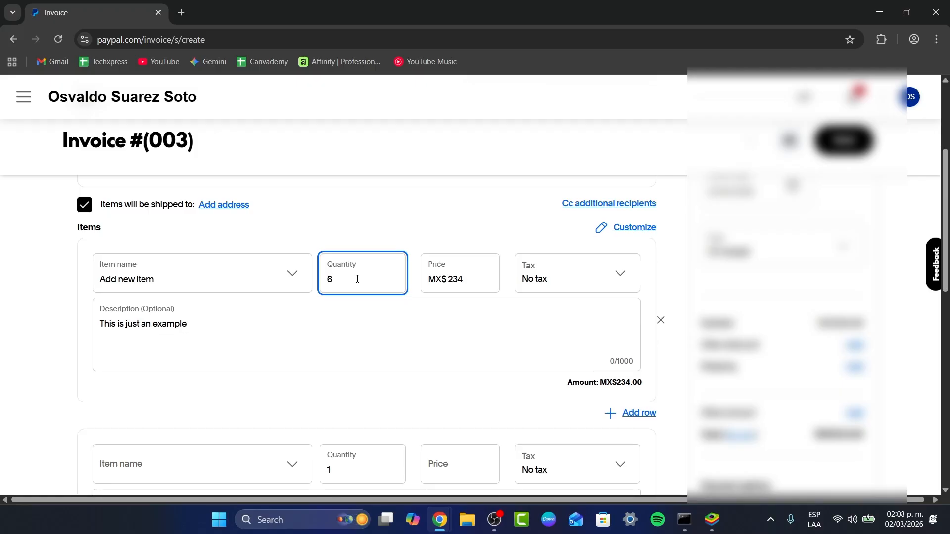
click(385, 238)
Step: Re-select Example 1 on the first line and enter quantity 6, totalling MX$1,404.00
click(233, 271)
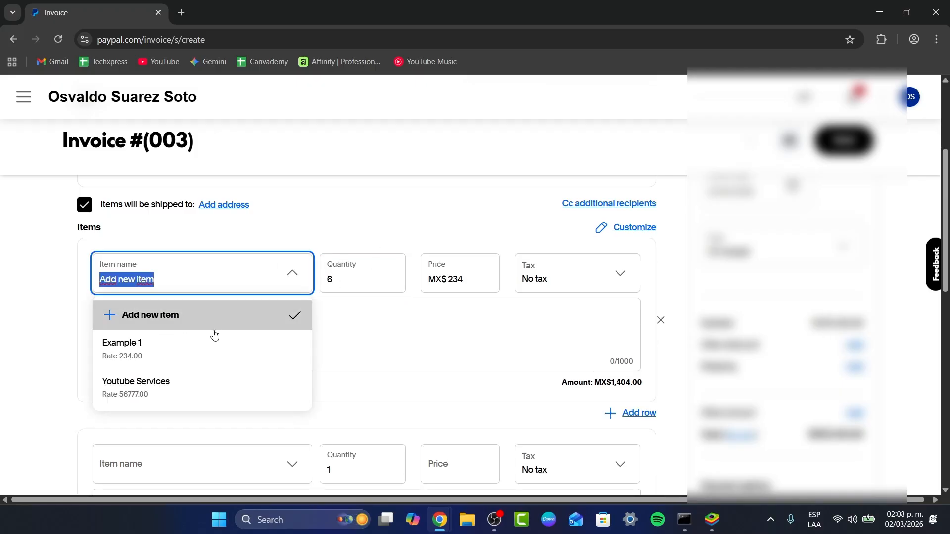
click(180, 355)
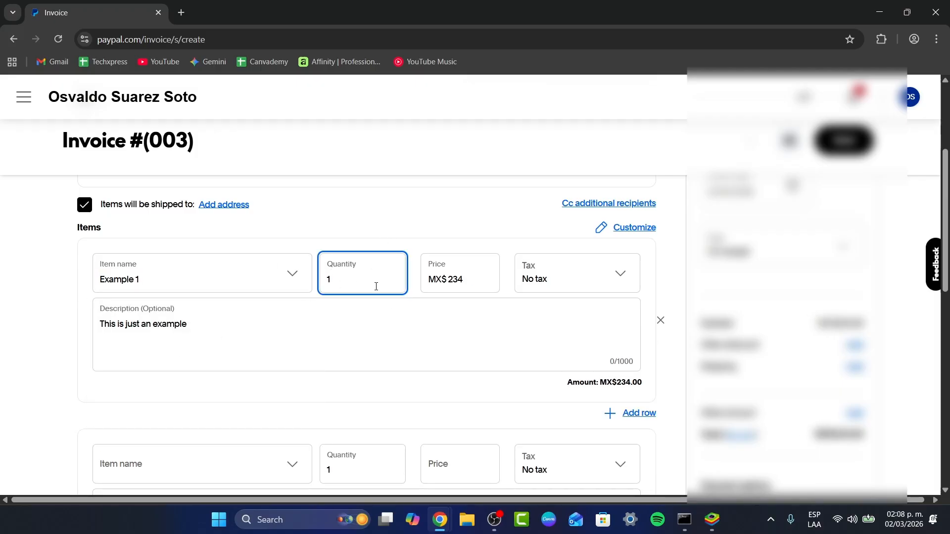
text(6)
click(387, 247)
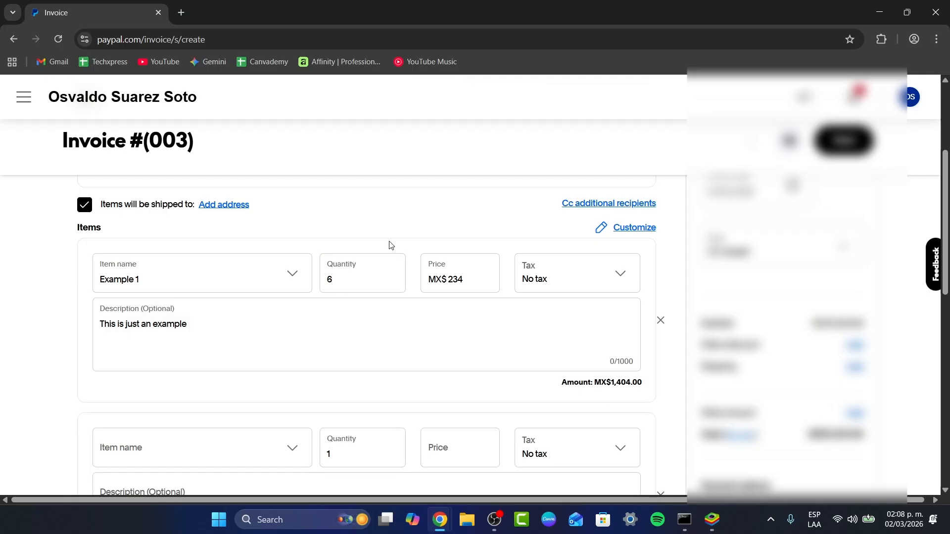
scroll(543, 295, down, 2)
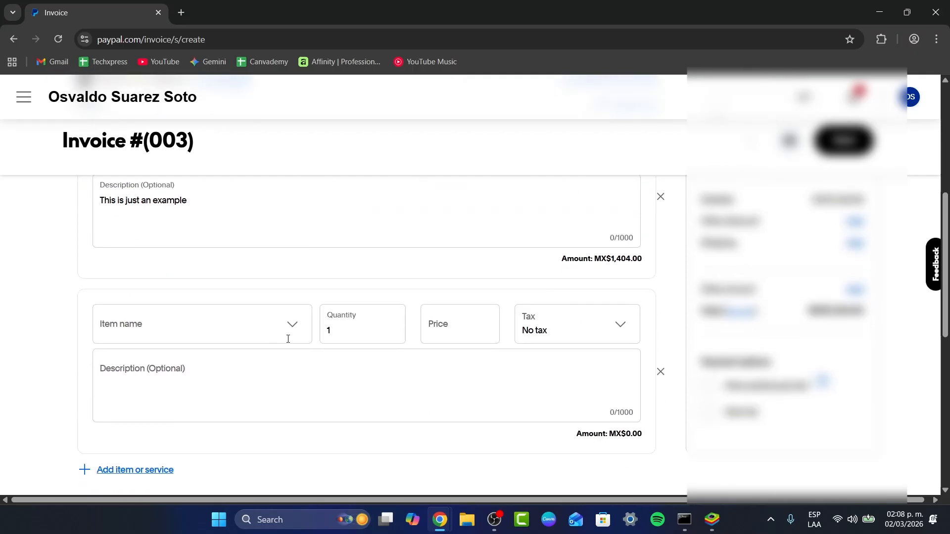
scroll(543, 332, down, 2)
Step: Remove the empty second item row and click into the Message to customer box
click(661, 248)
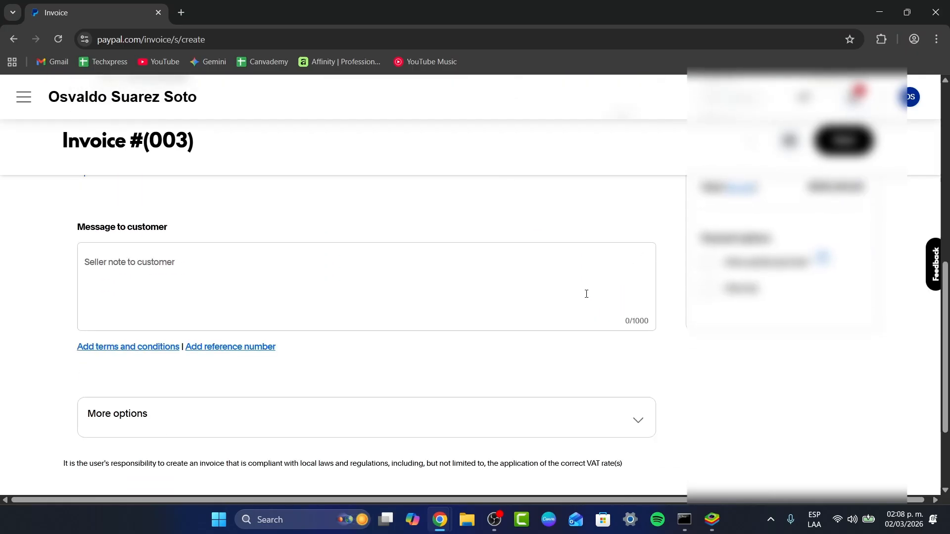
scroll(585, 295, up, 2)
click(308, 389)
scroll(505, 384, up, 1)
scroll(505, 384, down, 2)
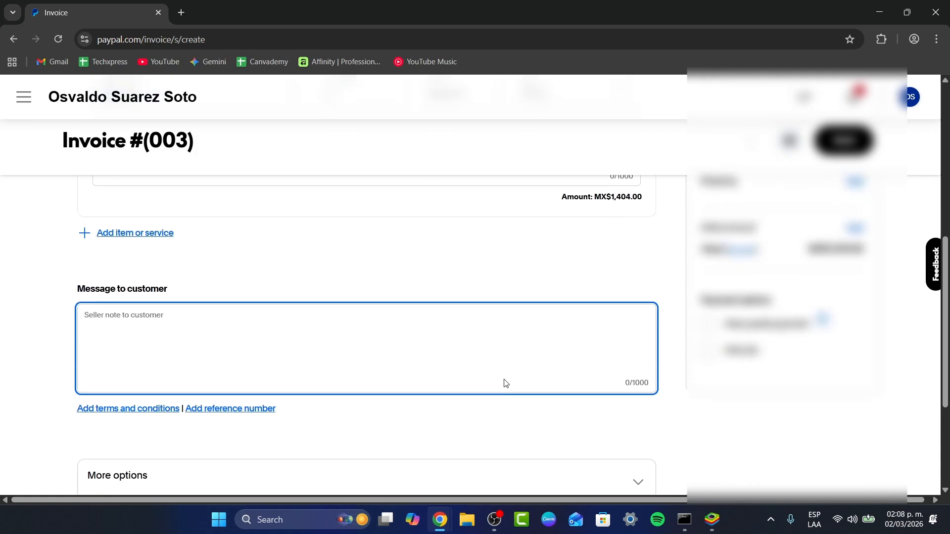
scroll(504, 384, up, 3)
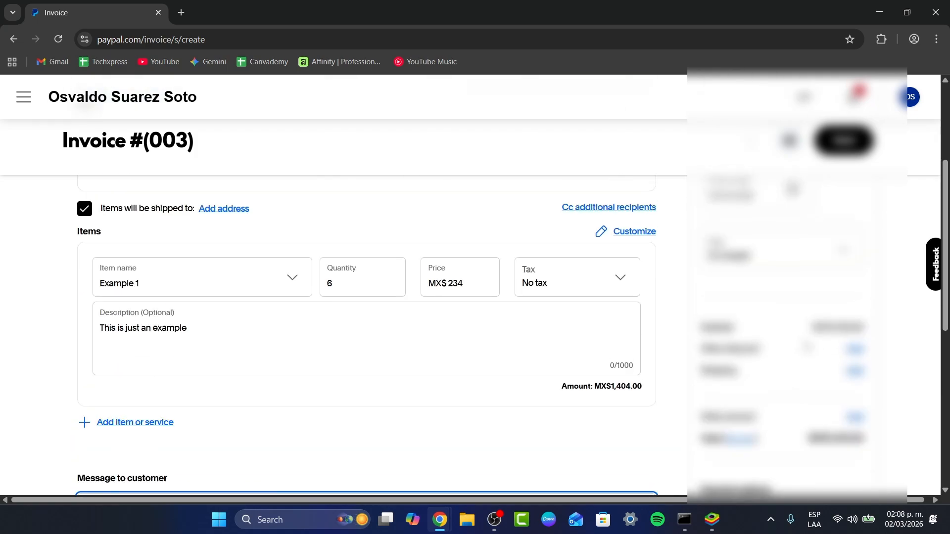
scroll(796, 376, up, 1)
scroll(366, 297, down, 3)
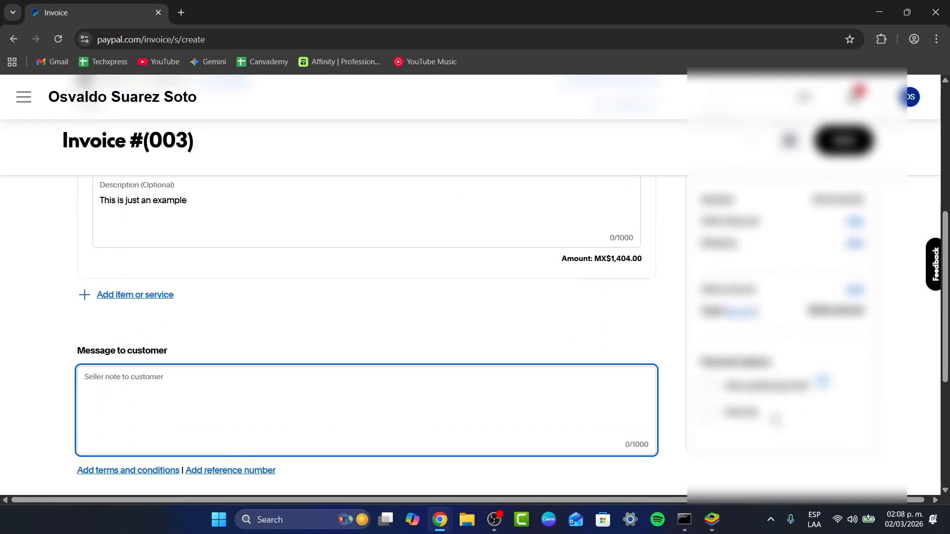
Step: Enable a payment option and expand More options to show Attachments and Memo to self
click(708, 387)
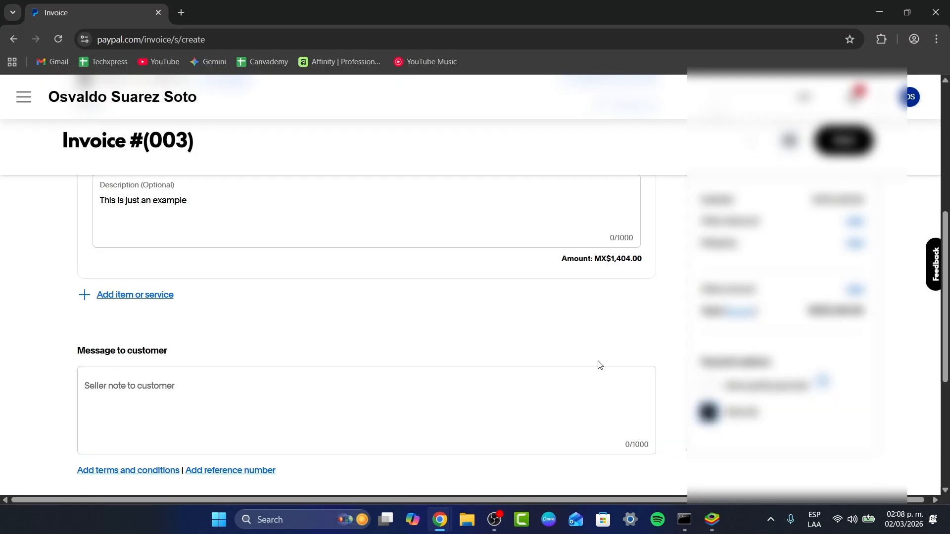
scroll(595, 339, down, 3)
click(320, 372)
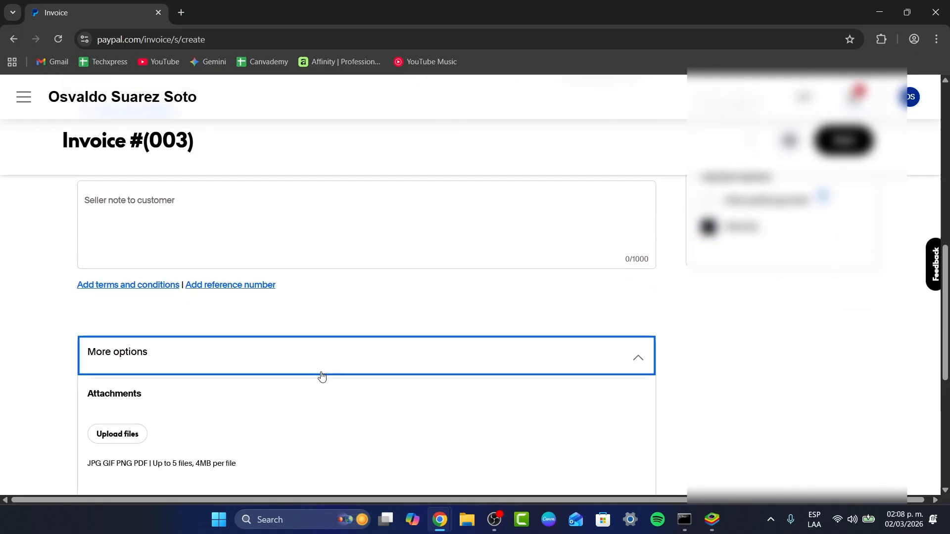
scroll(320, 374, down, 2)
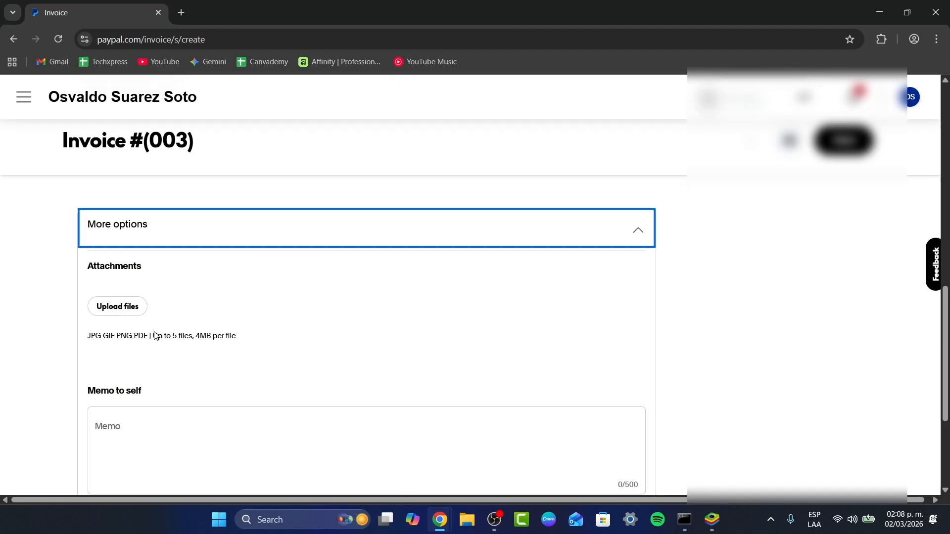
scroll(229, 259, down, 3)
scroll(492, 365, up, 2)
scroll(492, 364, up, 10)
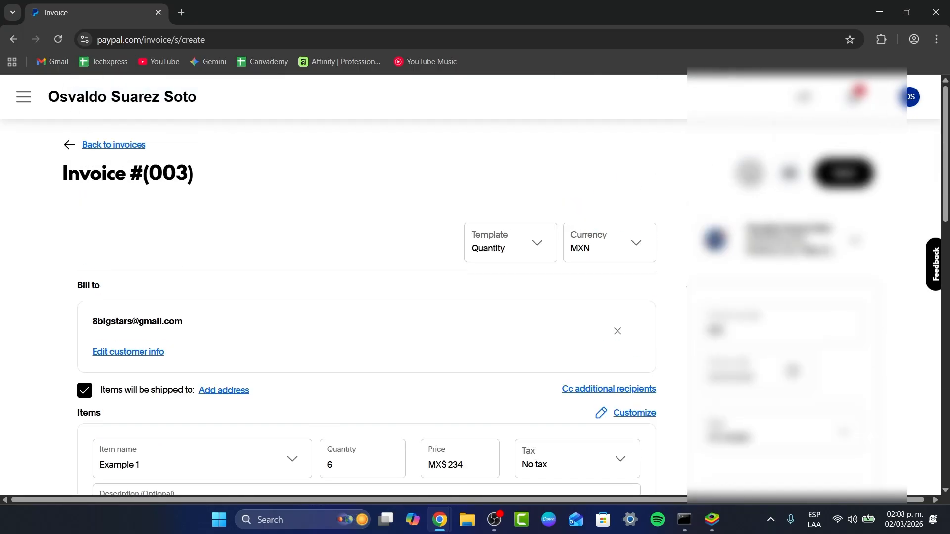
Step: Get a share link for invoice #003 via the more menu's Share link option
click(752, 174)
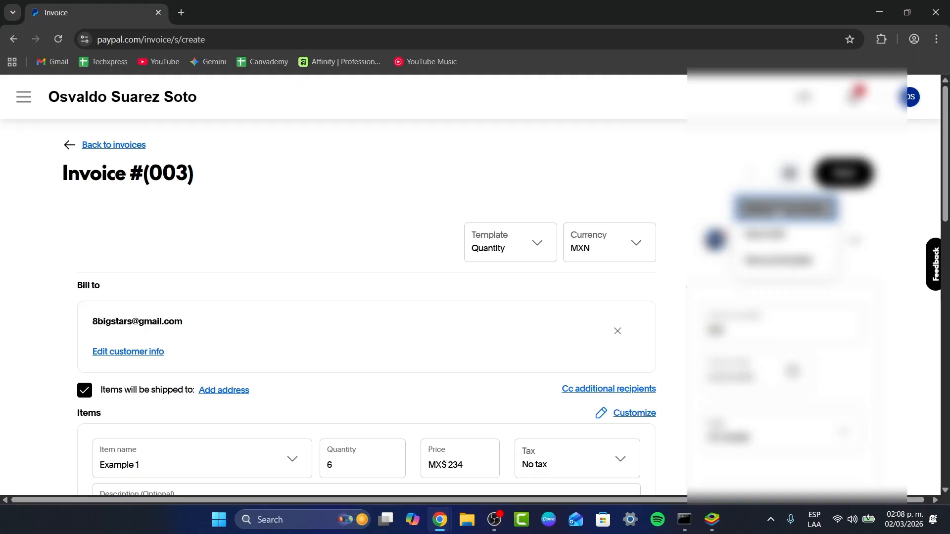
click(786, 208)
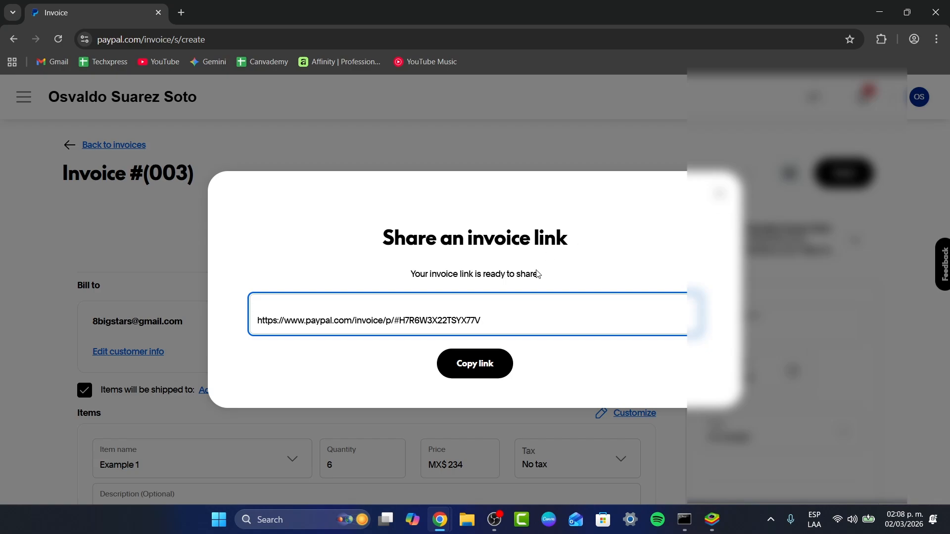
click(181, 12)
Step: Load the pasted invoice link, check MX$1,404.00 is due today, and return to the invoice list
key(Return)
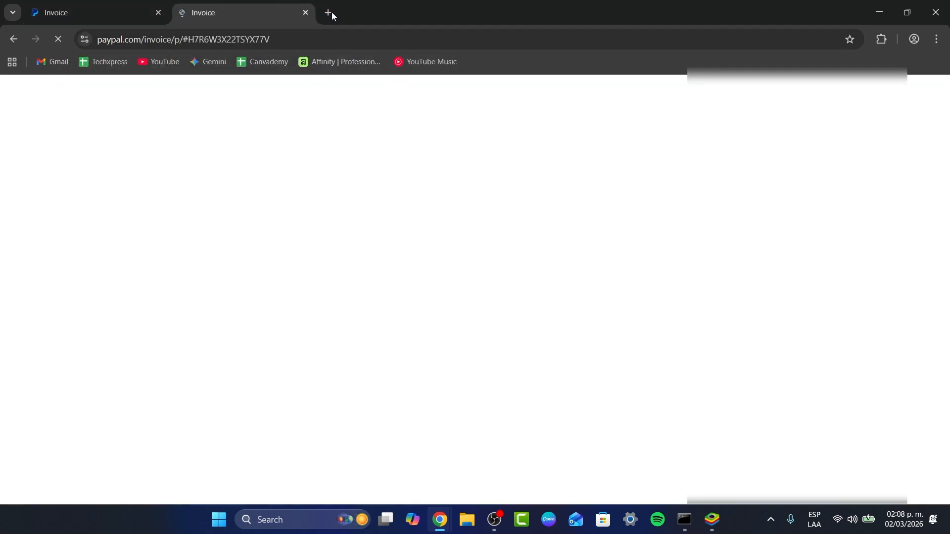
scroll(613, 345, down, 5)
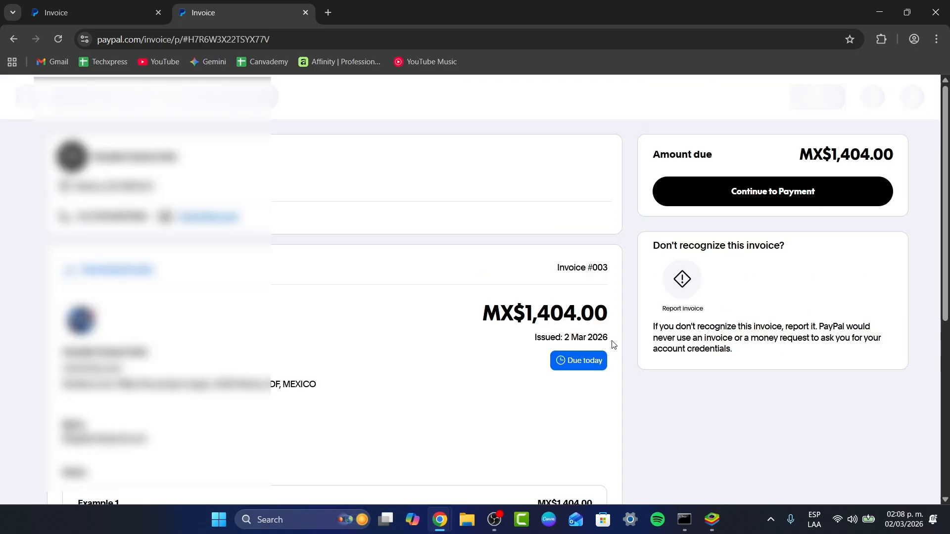
scroll(613, 344, up, 5)
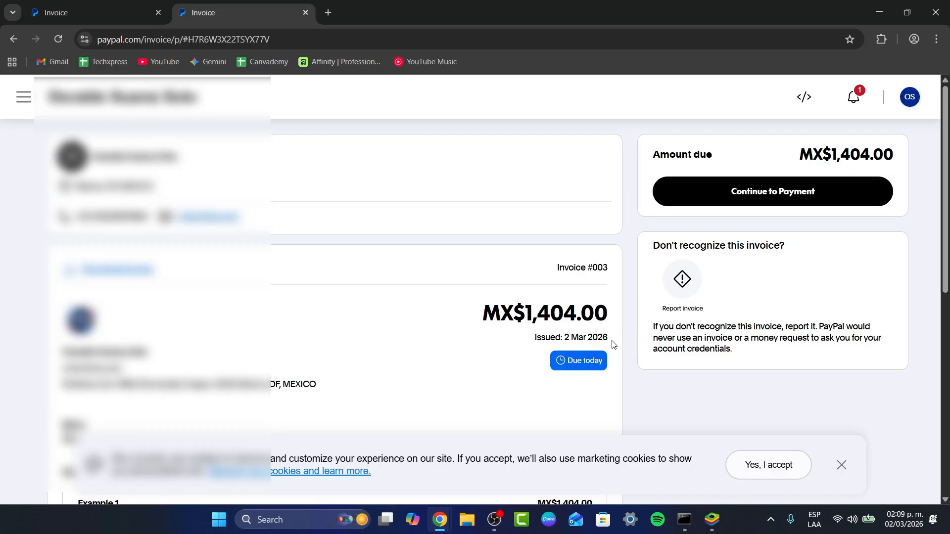
click(123, 6)
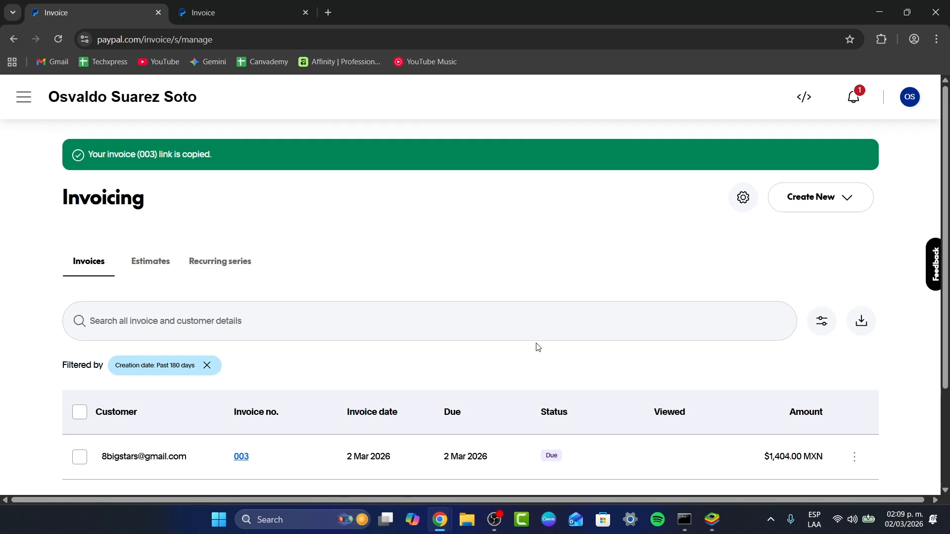
Step: Check the account notifications and dismiss them
scroll(539, 346, down, 3)
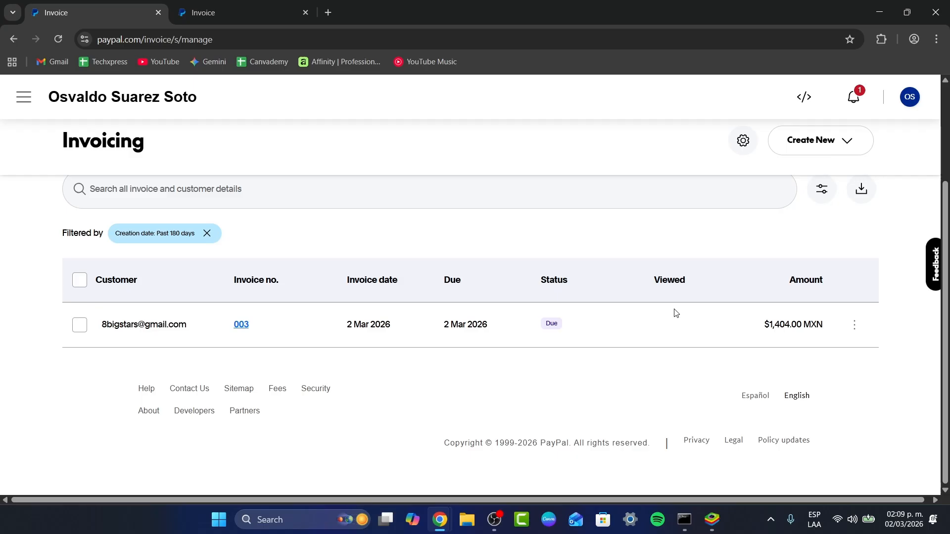
click(856, 95)
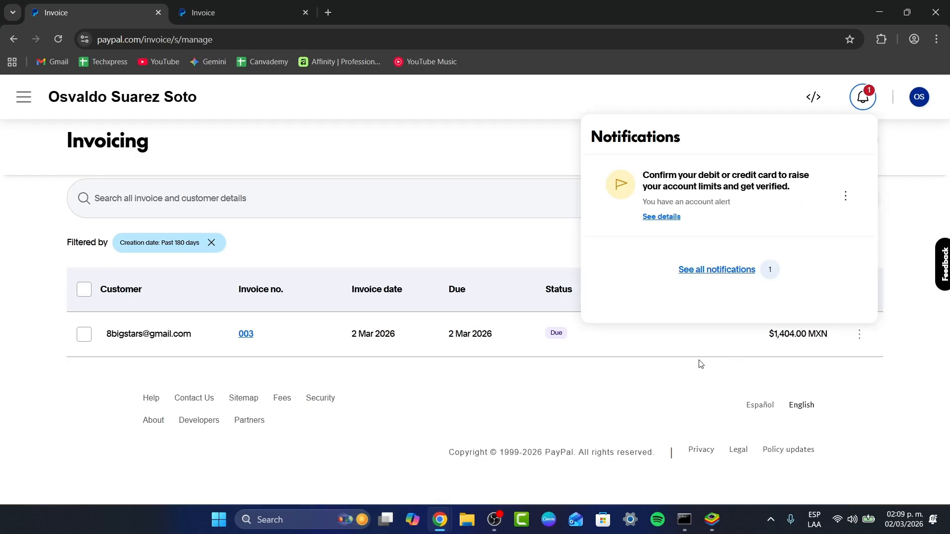
click(701, 365)
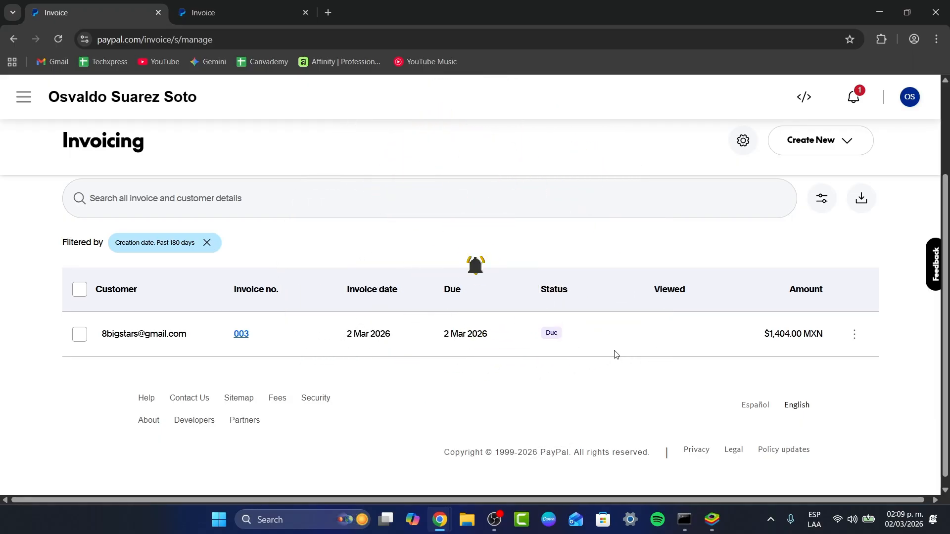
Step: Select invoice 003 and choose Cancel invoice from its actions menu
click(85, 331)
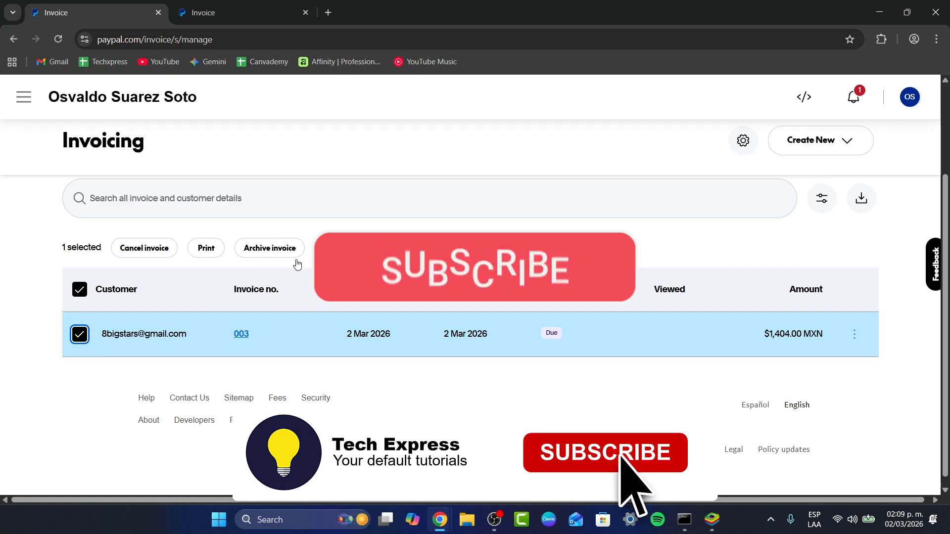
click(855, 336)
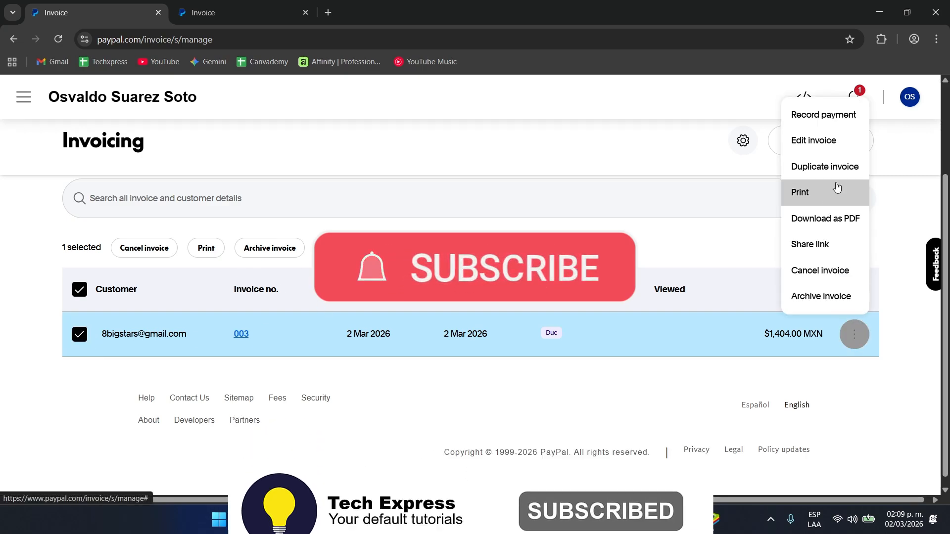
click(831, 276)
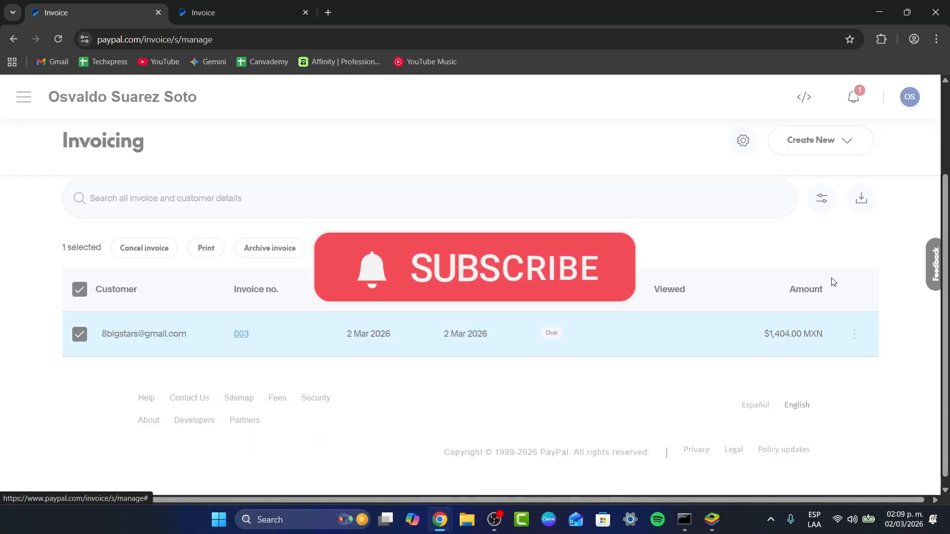